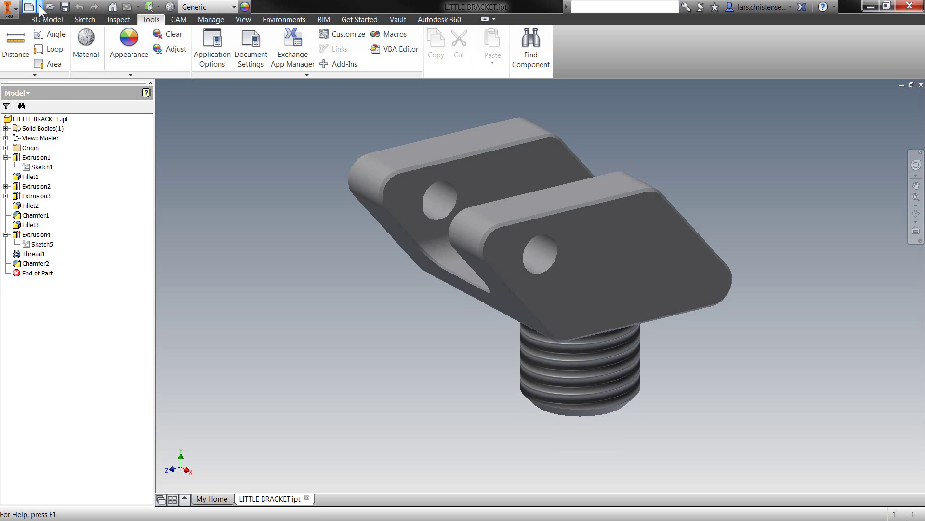
# Create a new drawing, Drawing6, on an empty ANSI - Large sheet
pyautogui.click(40, 7)
pyautogui.click(47, 52)
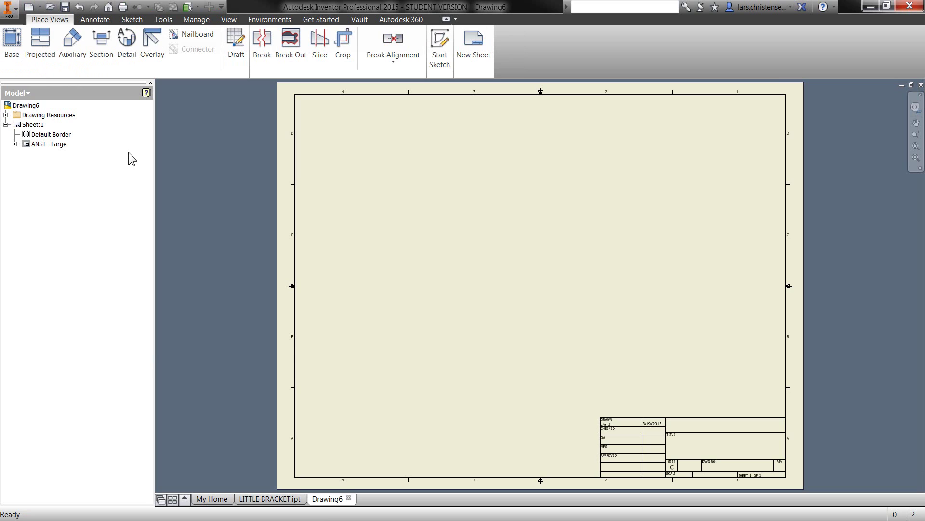
# Place a shaded base view of the bracket, oriented from the Right, on the sheet's right side
pyautogui.rightClick(566, 266)
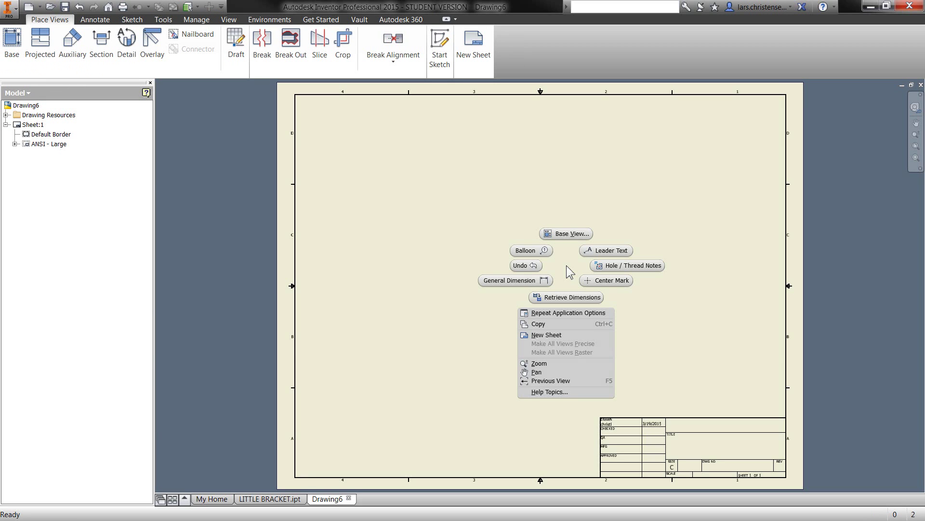
pyautogui.click(568, 235)
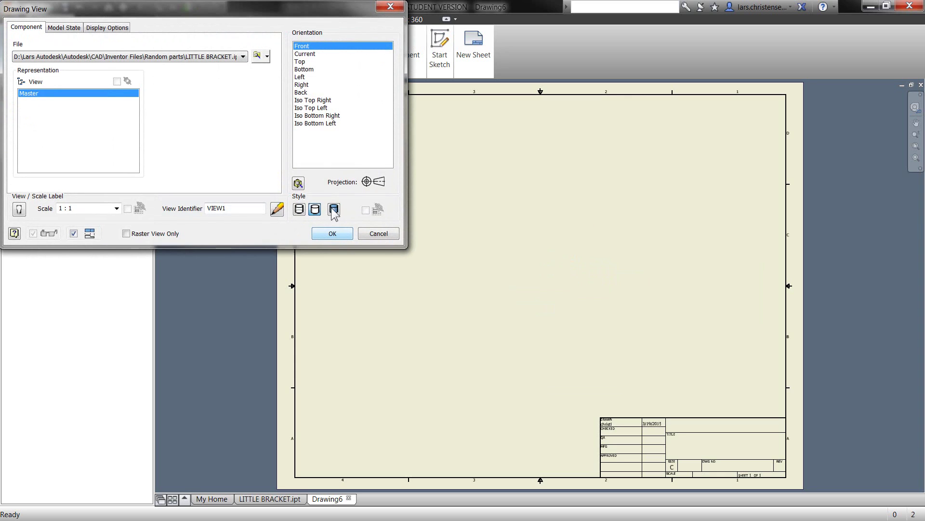
pyautogui.click(333, 211)
pyautogui.click(301, 84)
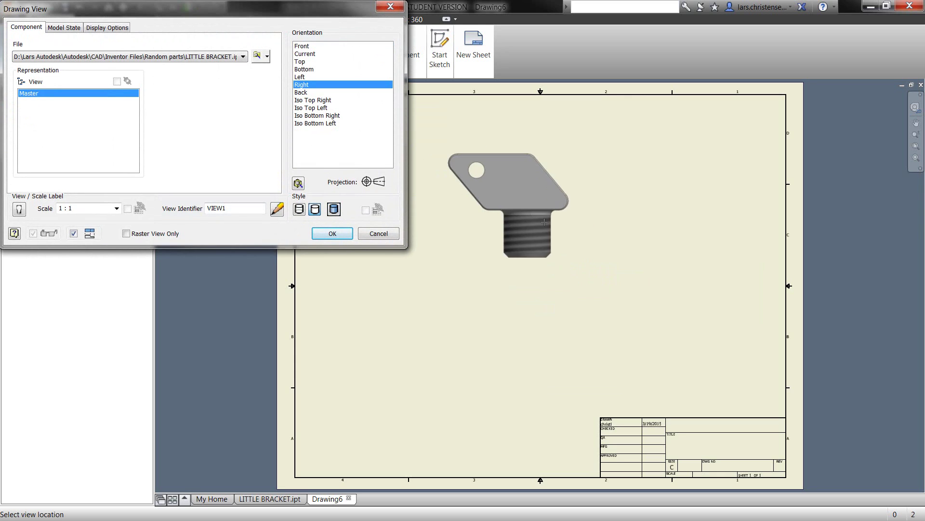
pyautogui.click(665, 262)
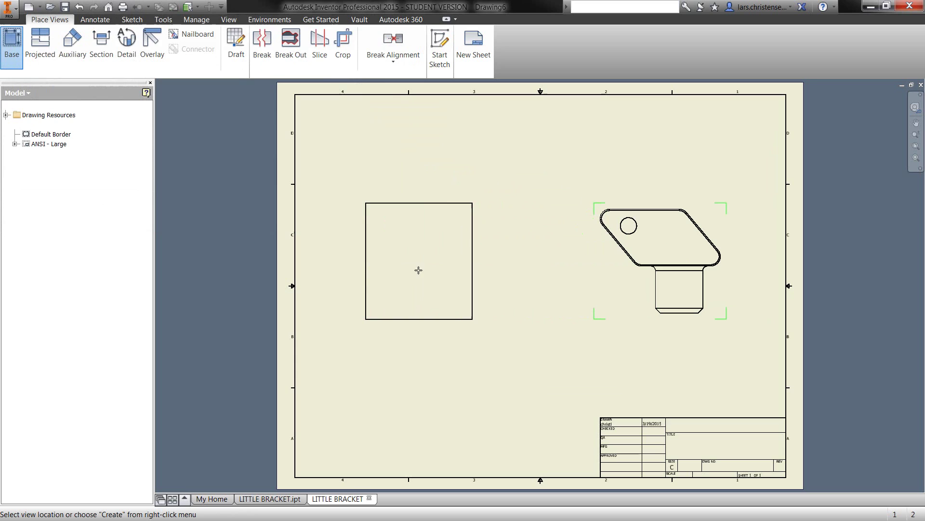
# Add projected side and isometric views, moving the isometric view to the lower left
pyautogui.click(419, 270)
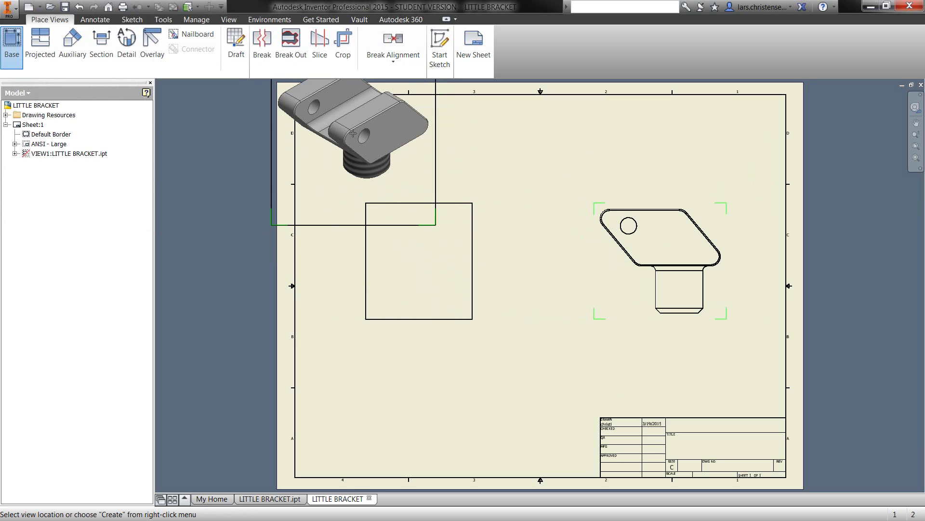
pyautogui.rightClick(353, 133)
pyautogui.click(318, 180)
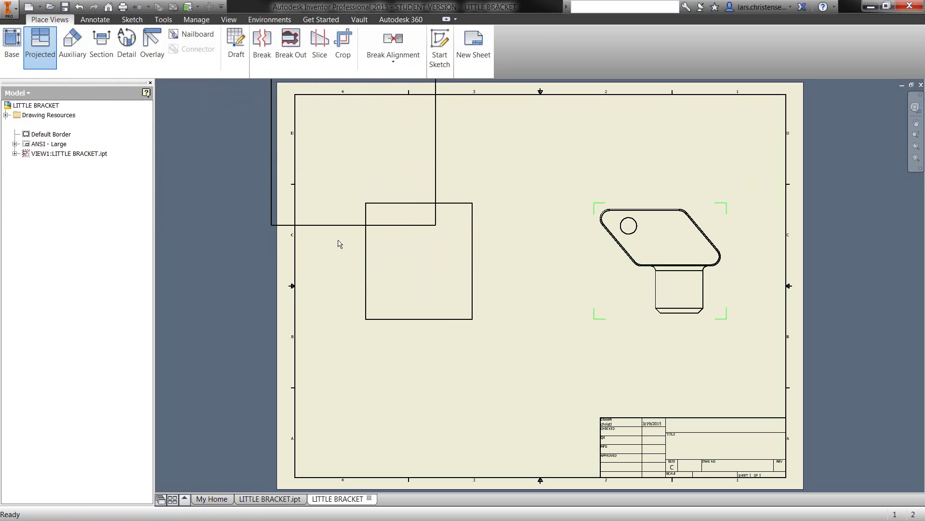
pyautogui.click(333, 186)
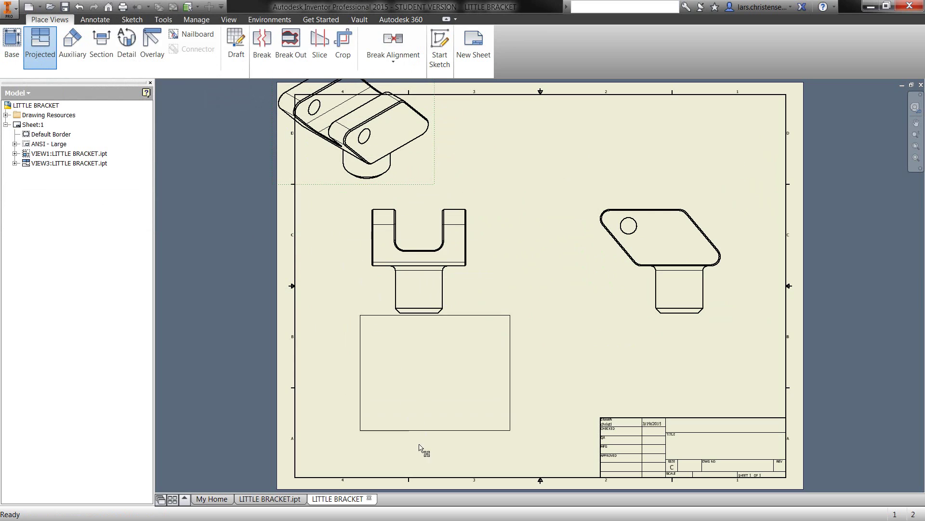
pyautogui.moveTo(419, 448); pyautogui.dragTo(413, 479)
# Change the isometric view to Shaded style and move the front and side views higher
pyautogui.rightClick(388, 449)
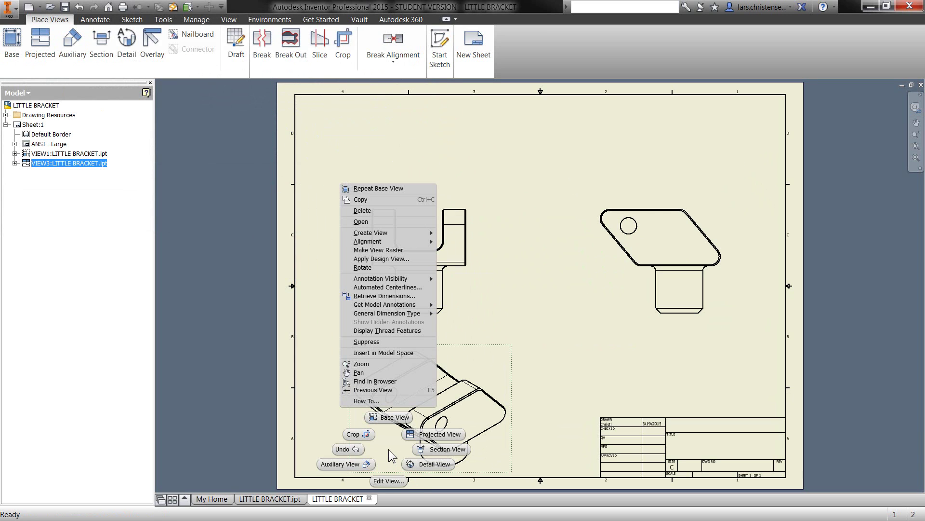
pyautogui.click(386, 480)
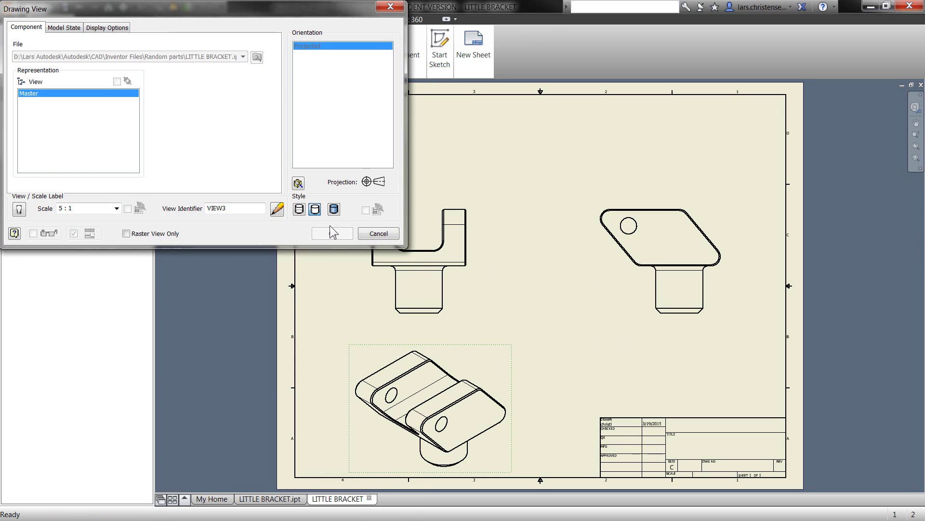
pyautogui.click(315, 210)
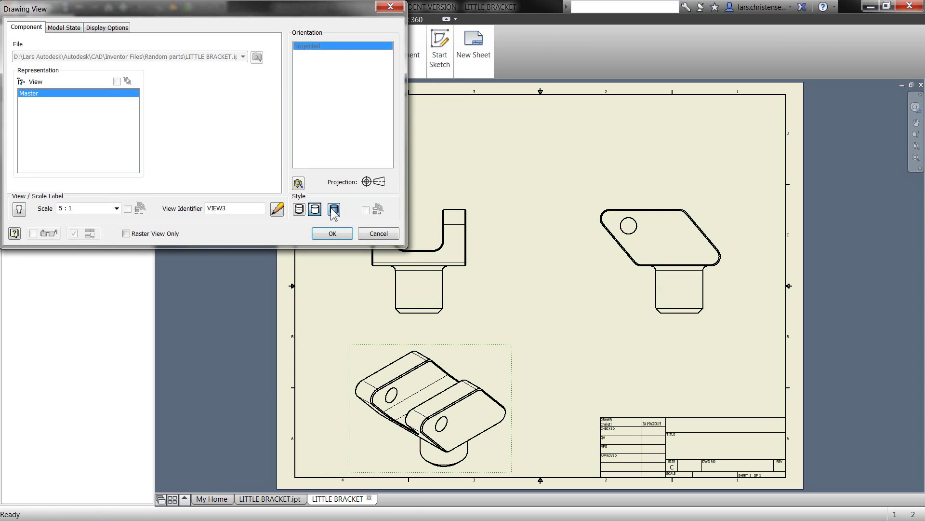
pyautogui.click(337, 234)
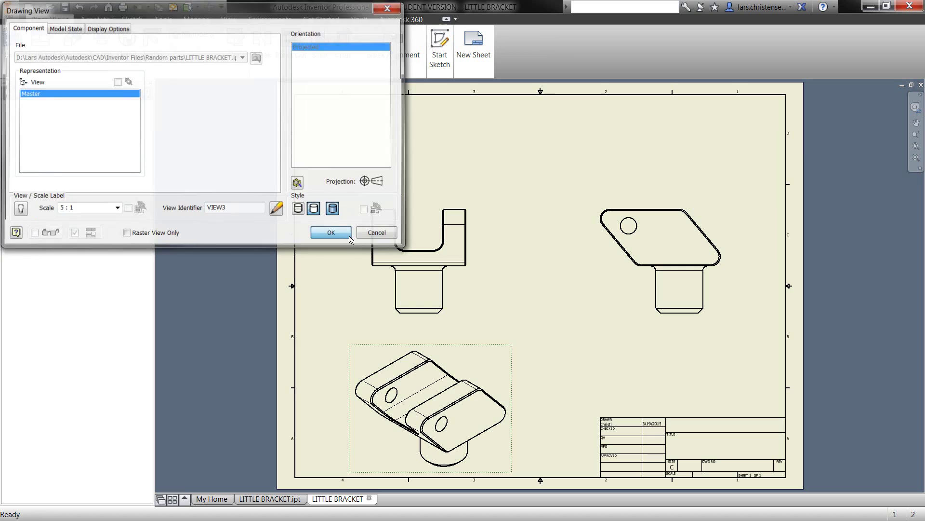
pyautogui.moveTo(695, 321); pyautogui.dragTo(694, 270)
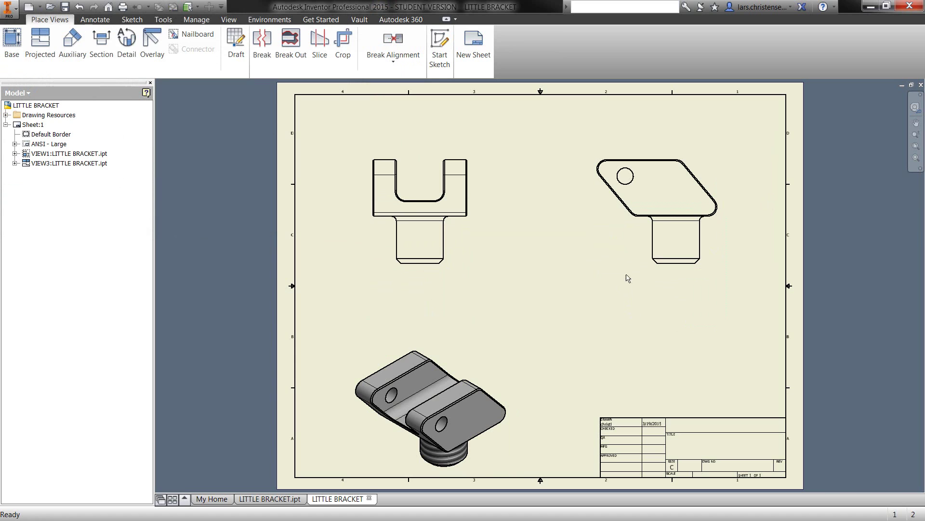
# Retrieve the .472, 50°, .79 and remaining model dimensions onto the right-hand base view
pyautogui.rightClick(632, 240)
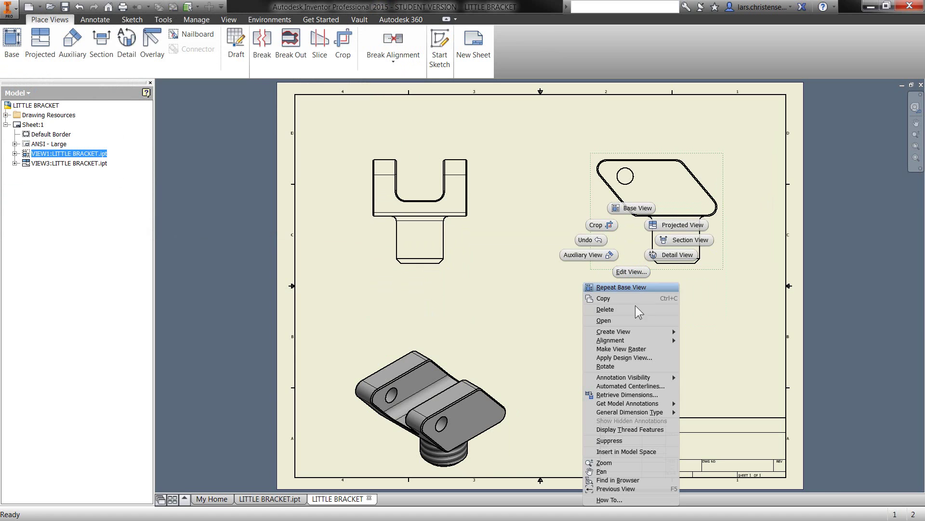
pyautogui.click(627, 394)
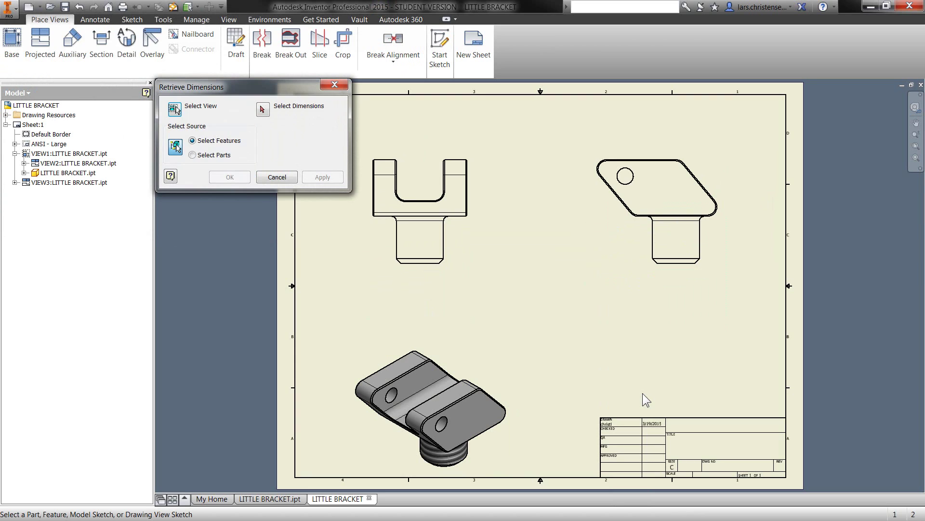
pyautogui.click(263, 109)
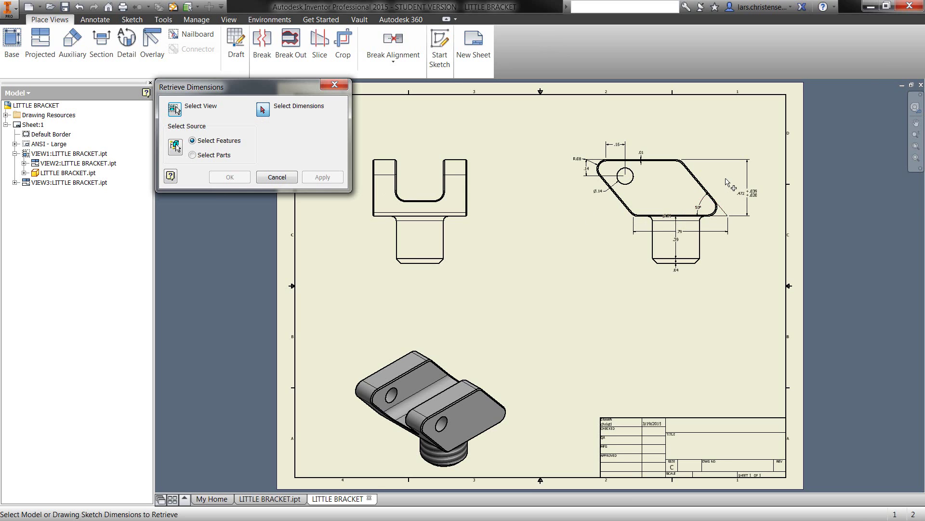
pyautogui.scroll(3, 726, 180)
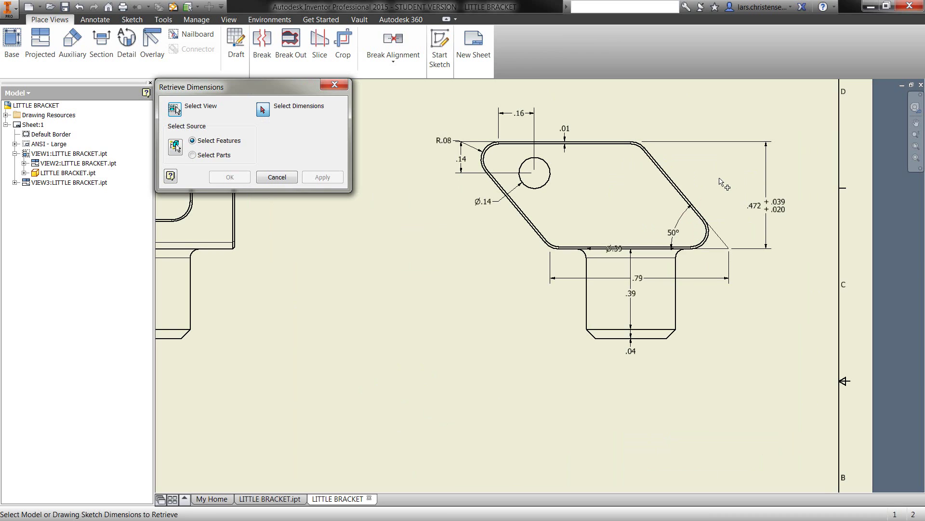
pyautogui.click(769, 209)
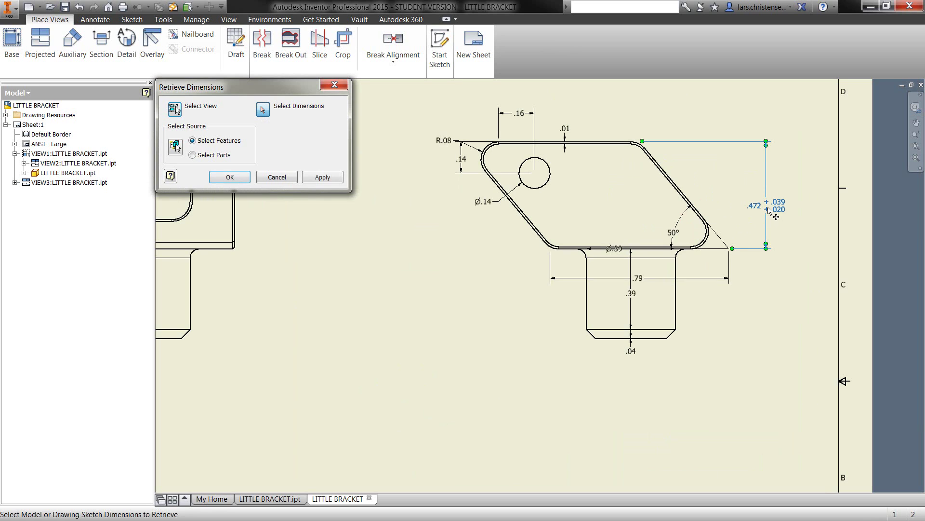
pyautogui.click(678, 232)
pyautogui.click(649, 282)
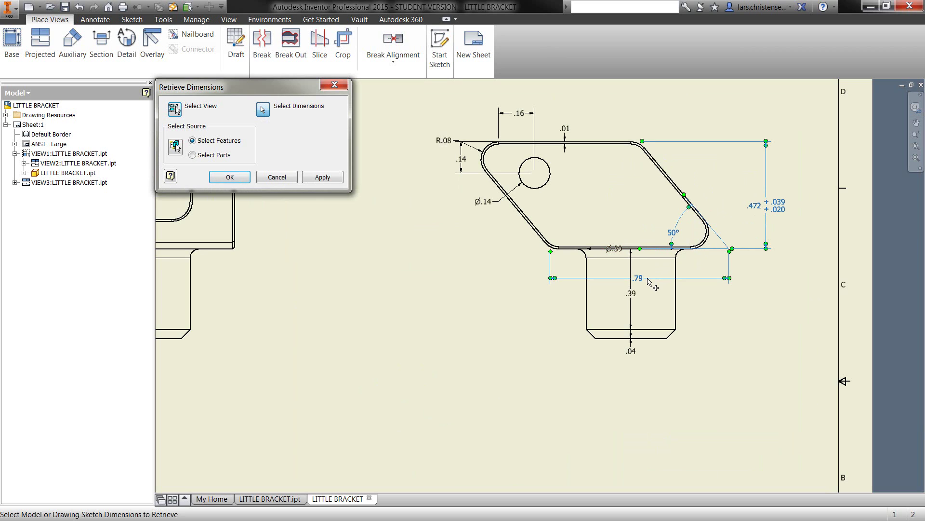
pyautogui.moveTo(384, 88); pyautogui.dragTo(814, 379)
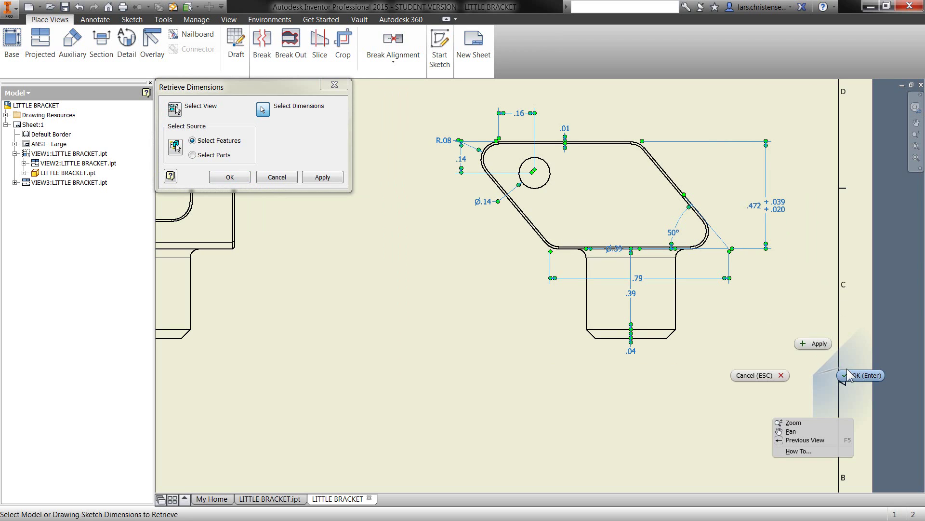
pyautogui.press('Return')
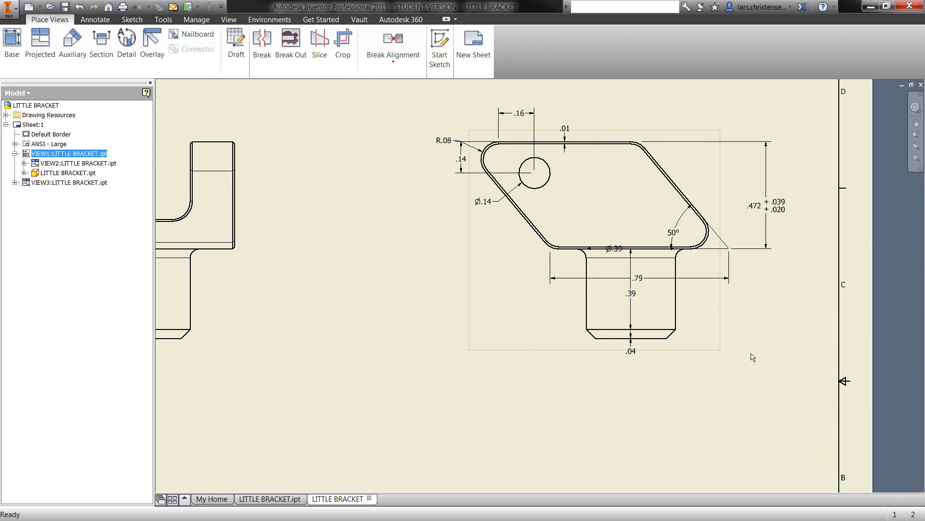
# Reposition the .472, 50°, Ø.39 and .39 dimensions closer around the part
pyautogui.click(782, 215)
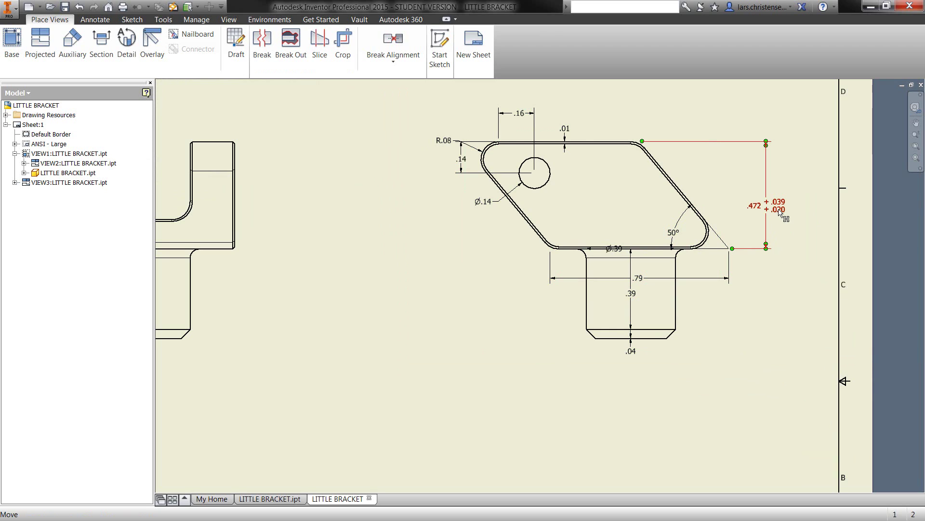
pyautogui.moveTo(779, 213); pyautogui.dragTo(747, 200)
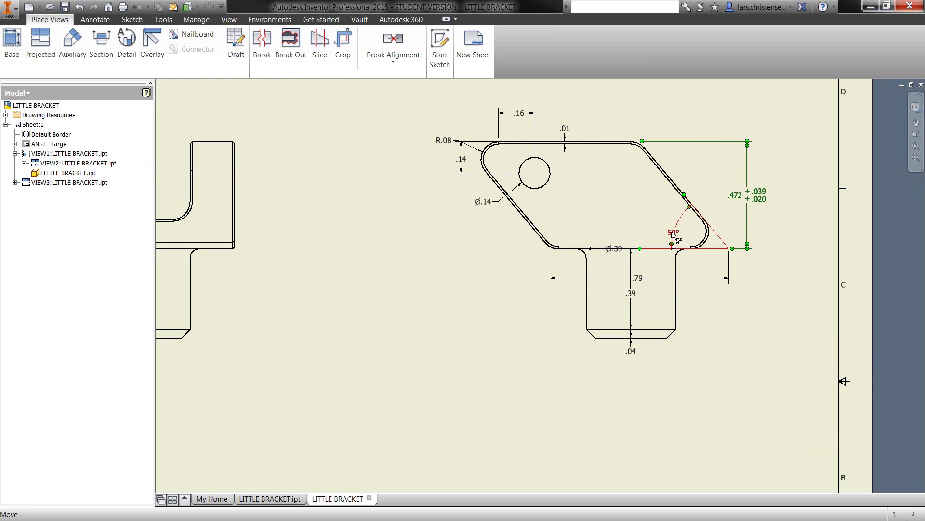
pyautogui.moveTo(673, 233); pyautogui.dragTo(667, 218)
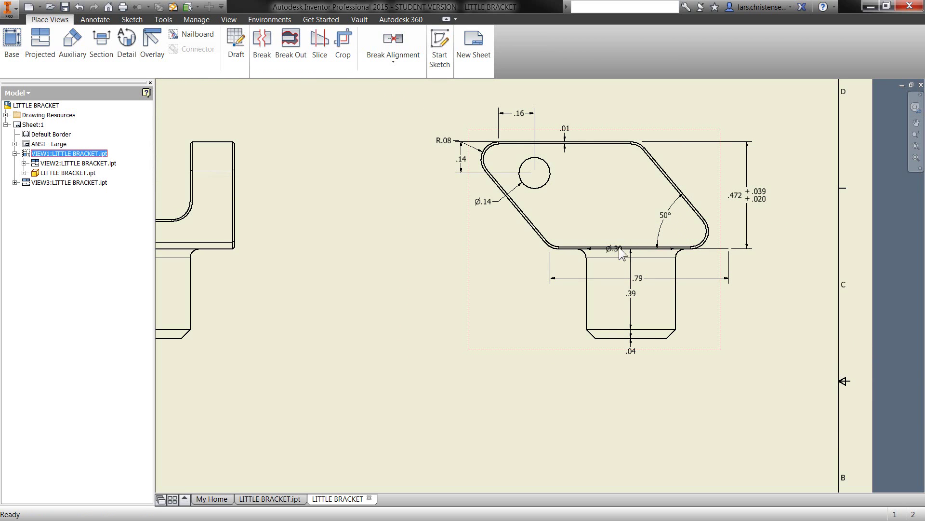
pyautogui.moveTo(614, 248); pyautogui.dragTo(632, 395)
pyautogui.moveTo(635, 307); pyautogui.dragTo(528, 285)
pyautogui.click(497, 290)
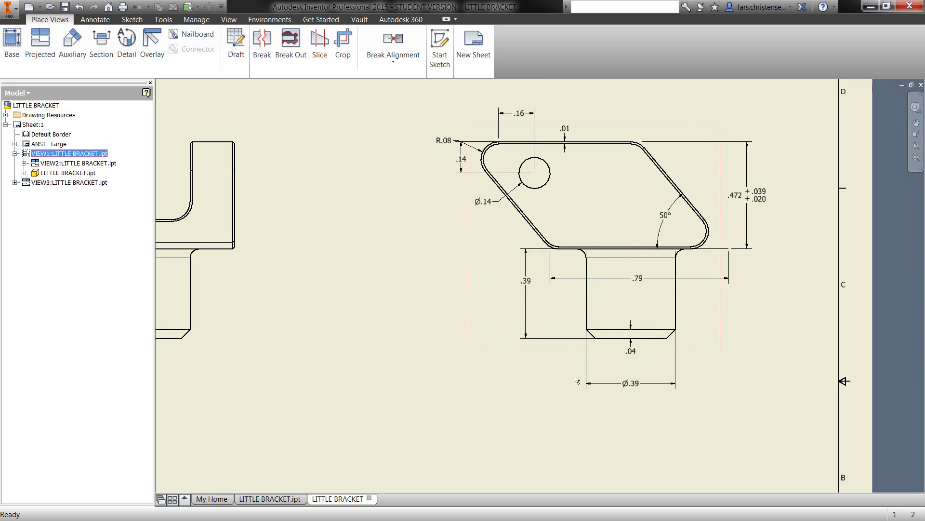
# Delete the .04, .01 and .16 dimensions and move .14 to the hole's right
pyautogui.click(632, 354)
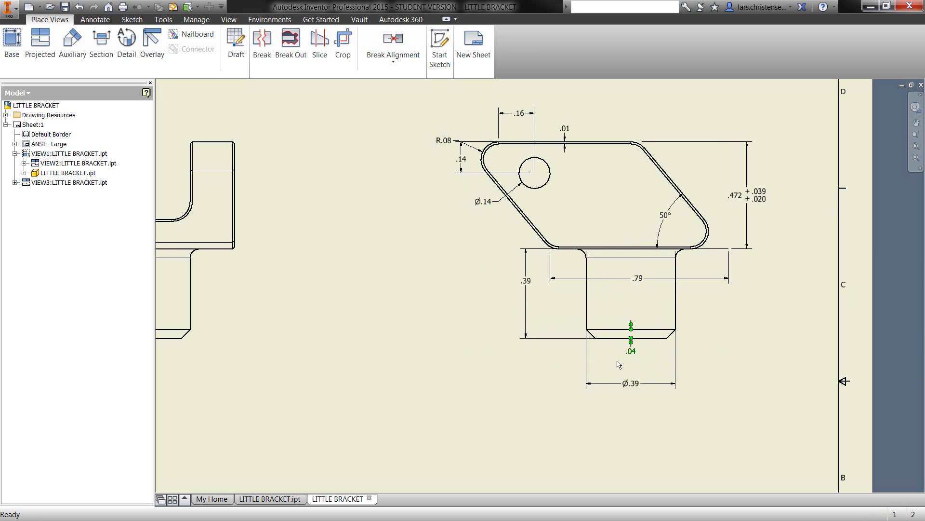
pyautogui.press('Delete')
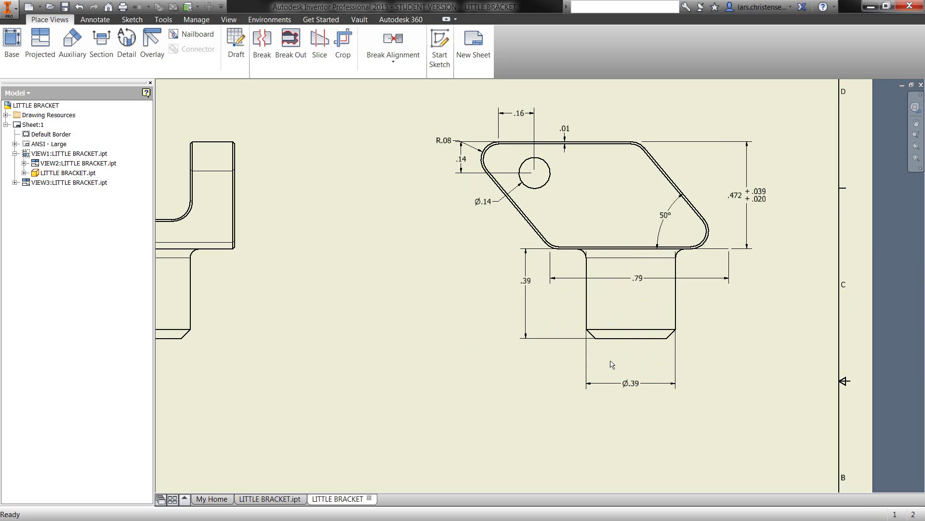
pyautogui.click(566, 137)
pyautogui.press('Delete')
pyautogui.moveTo(467, 161); pyautogui.dragTo(576, 163)
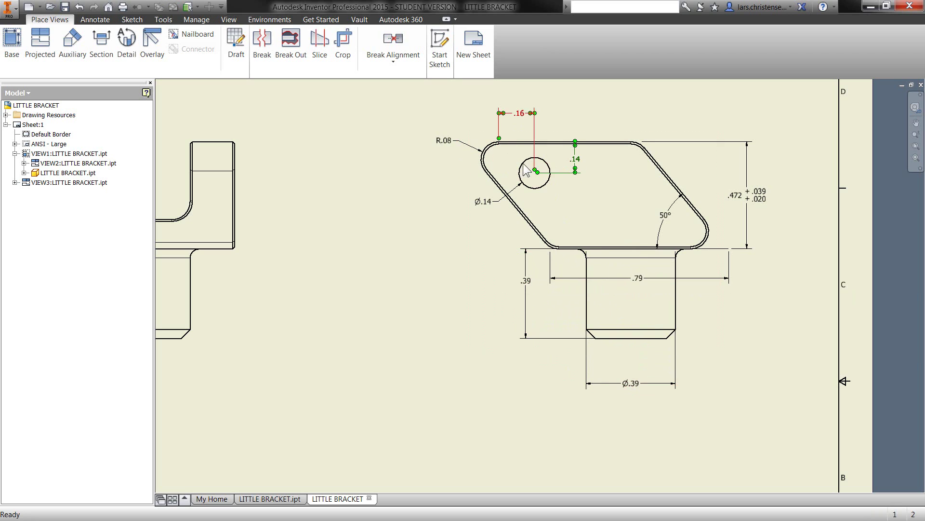
pyautogui.scroll(3, 472, 114)
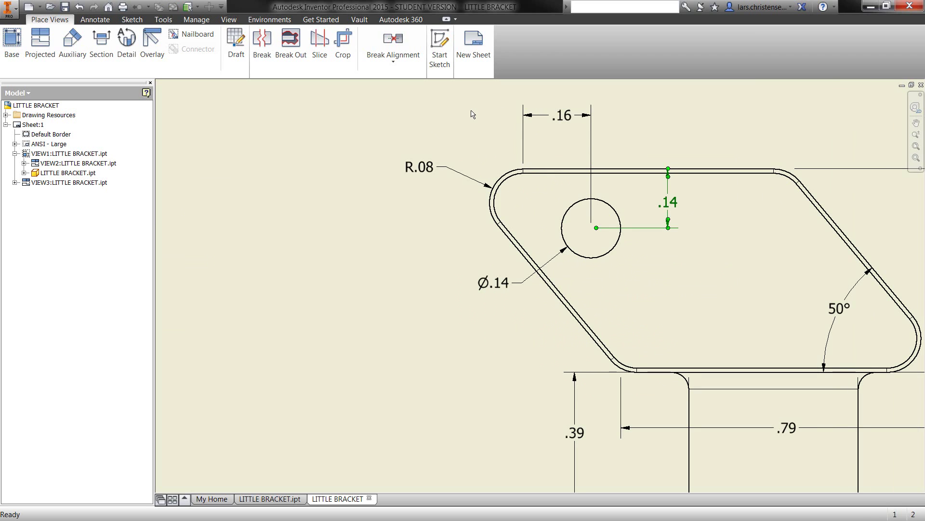
pyautogui.click(565, 123)
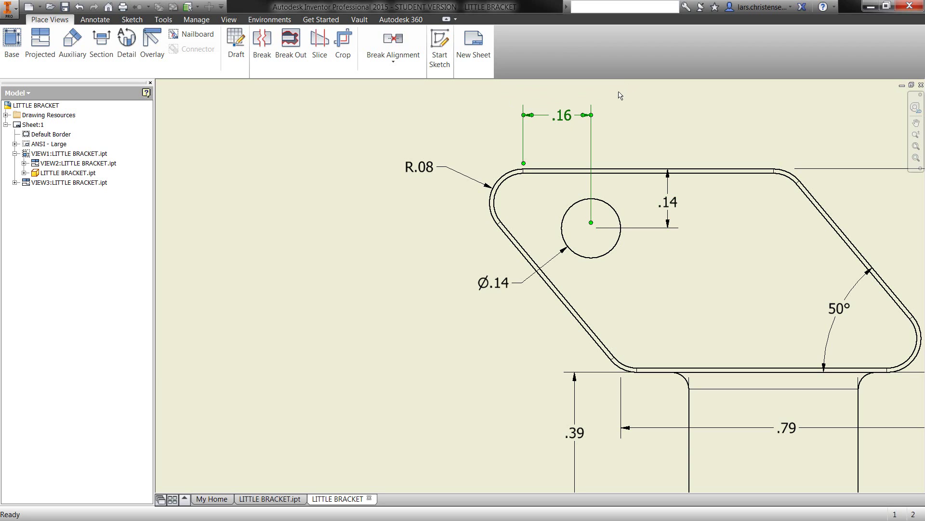
pyautogui.press('Delete')
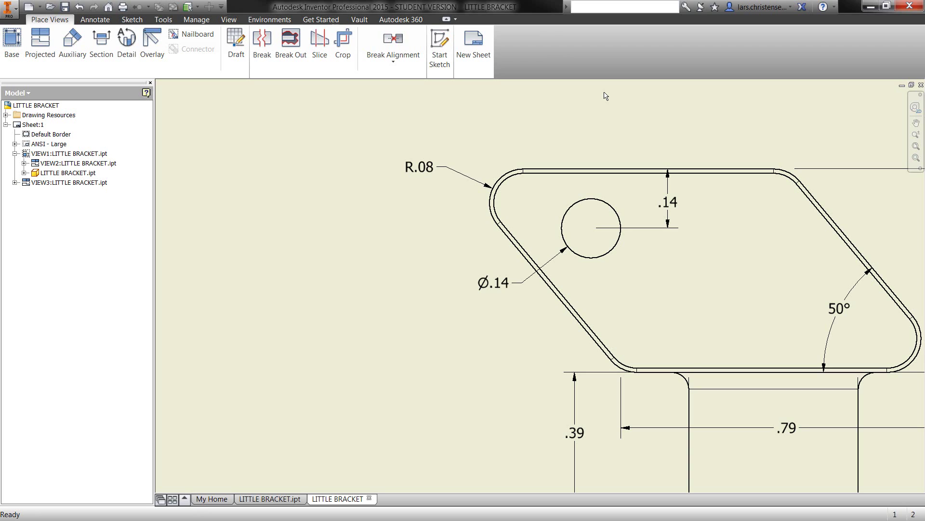
# Add a .16 General Dimension from the hole to the rounded corner arc above the part
pyautogui.rightClick(606, 96)
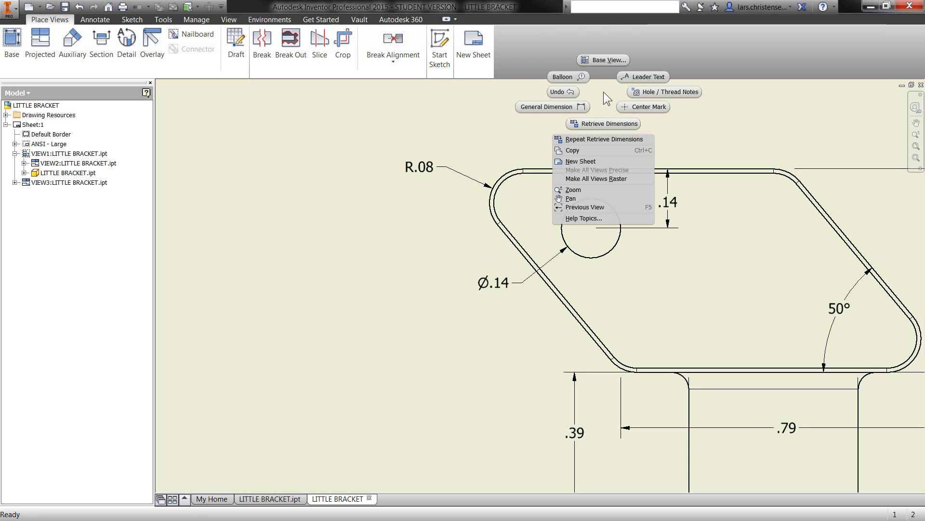
pyautogui.click(583, 107)
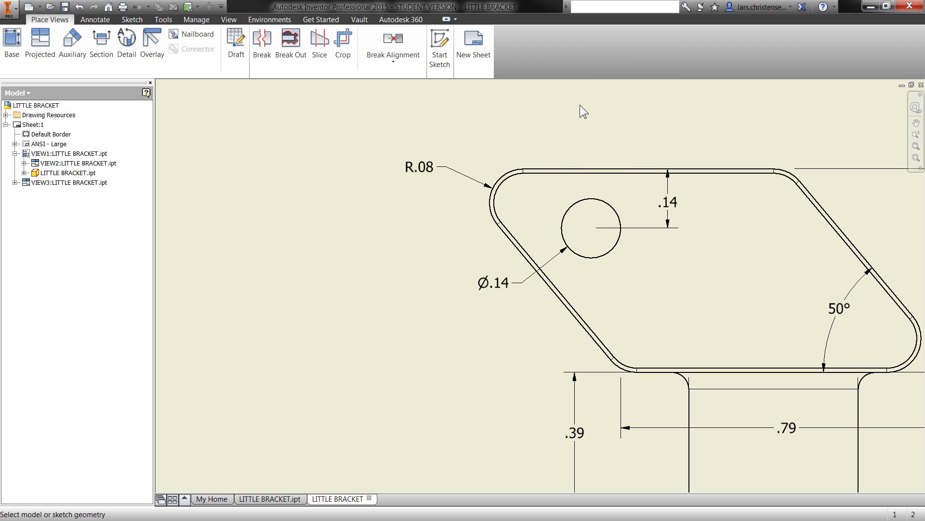
pyautogui.scroll(-3, 512, 214)
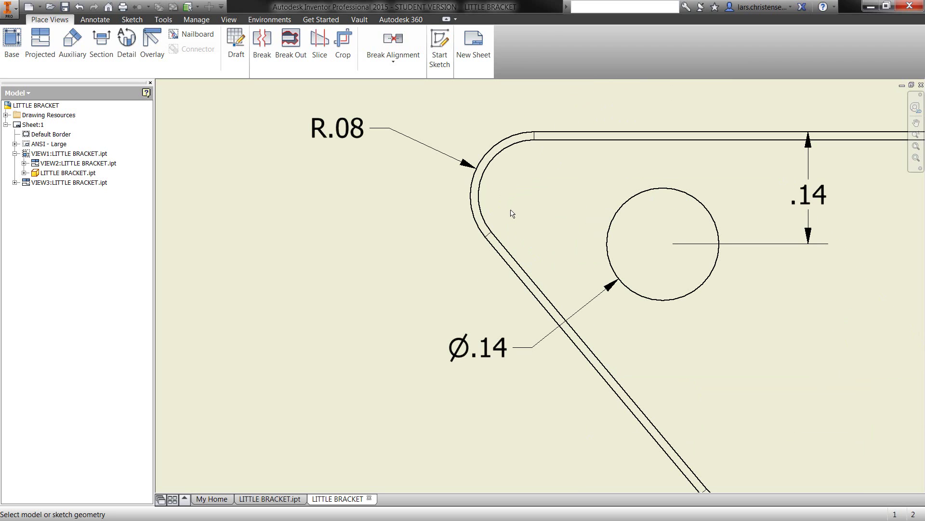
pyautogui.click(641, 192)
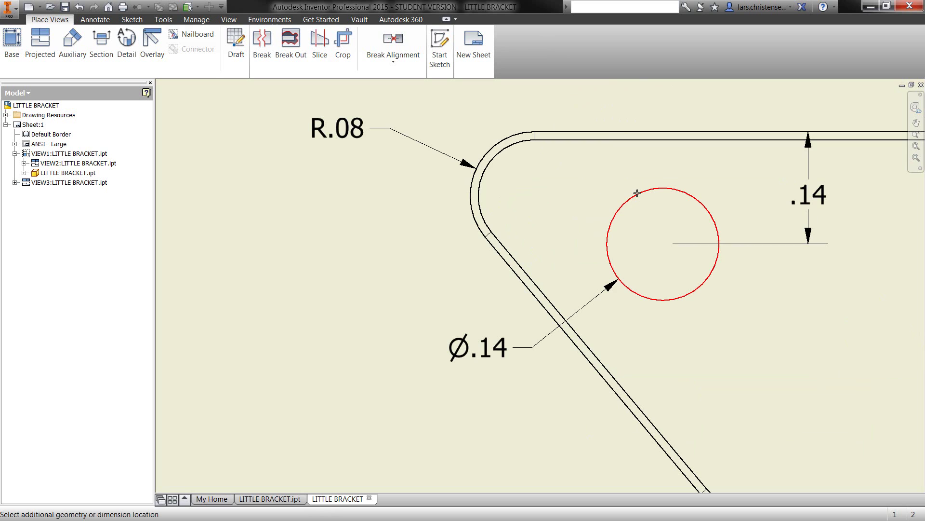
pyautogui.click(505, 138)
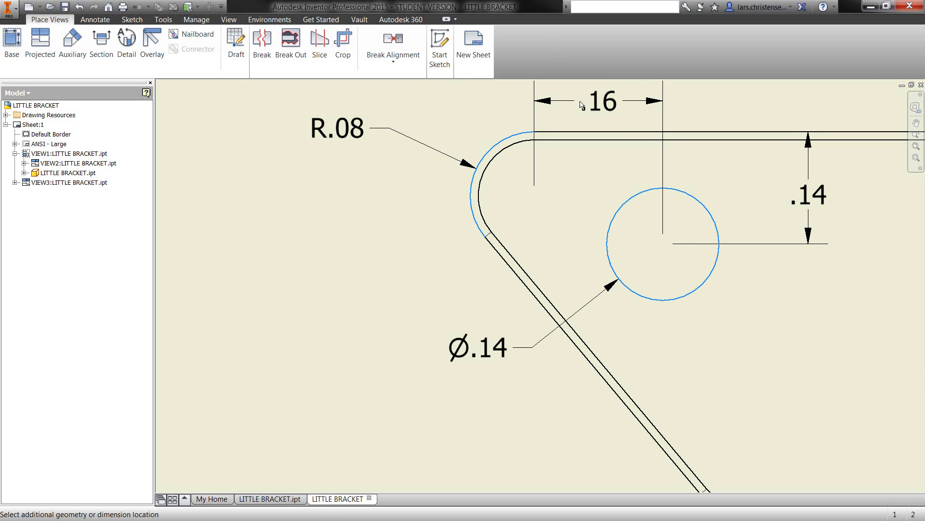
pyautogui.click(582, 105)
pyautogui.click(416, 287)
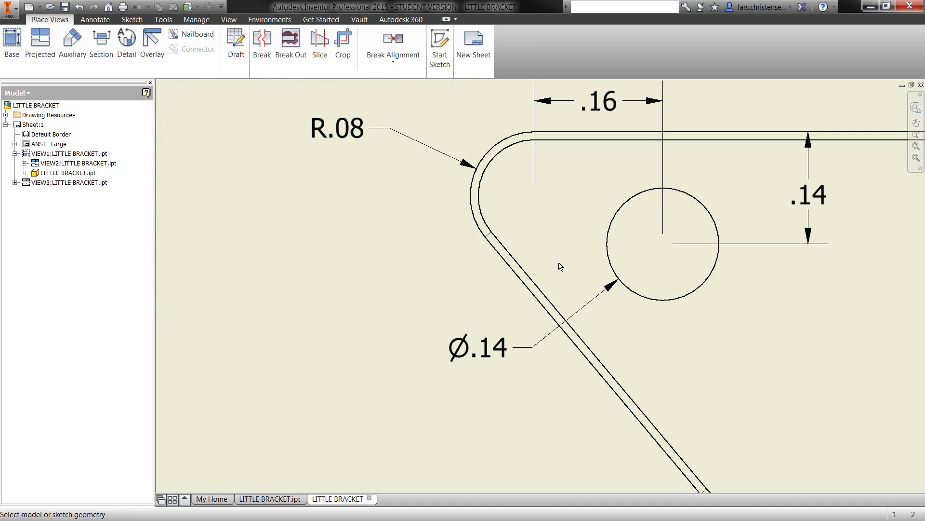
# Add a .18 dimension from the corner arc to the hole
pyautogui.click(608, 251)
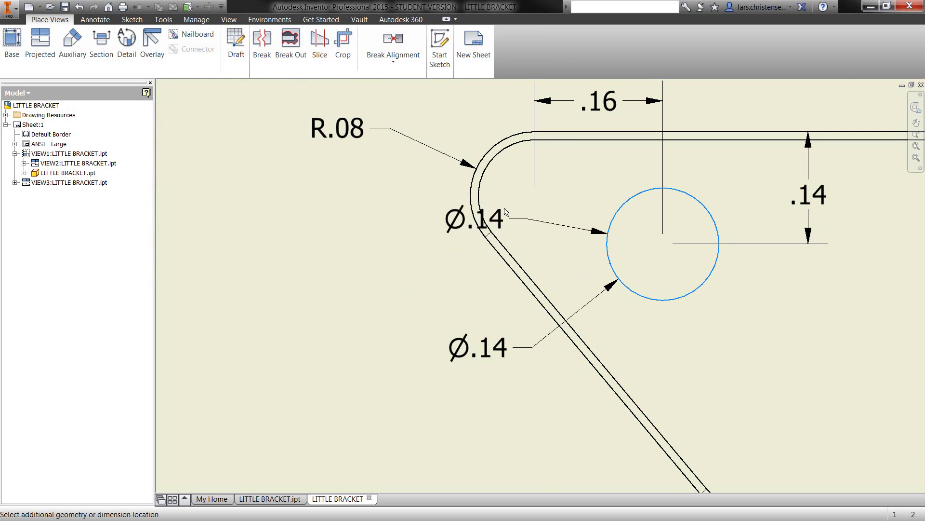
pyautogui.scroll(5, 454, 171)
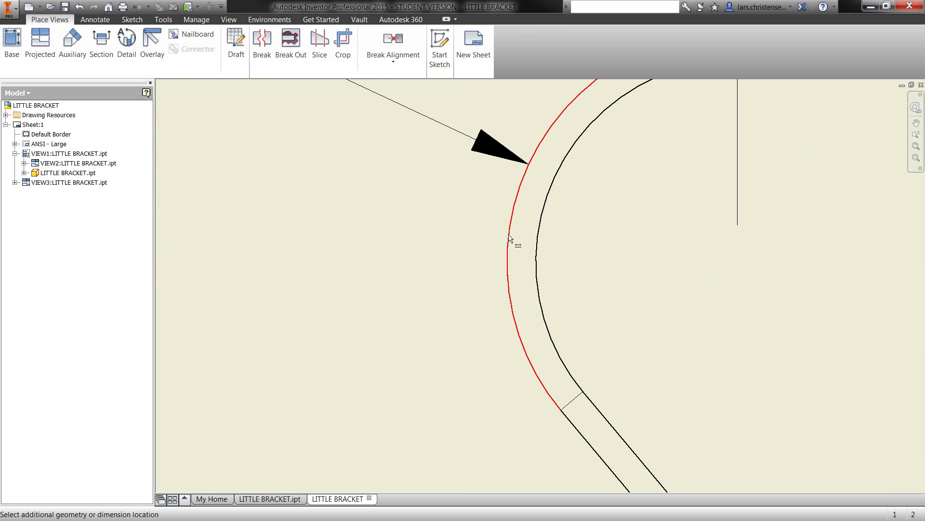
pyautogui.click(522, 186)
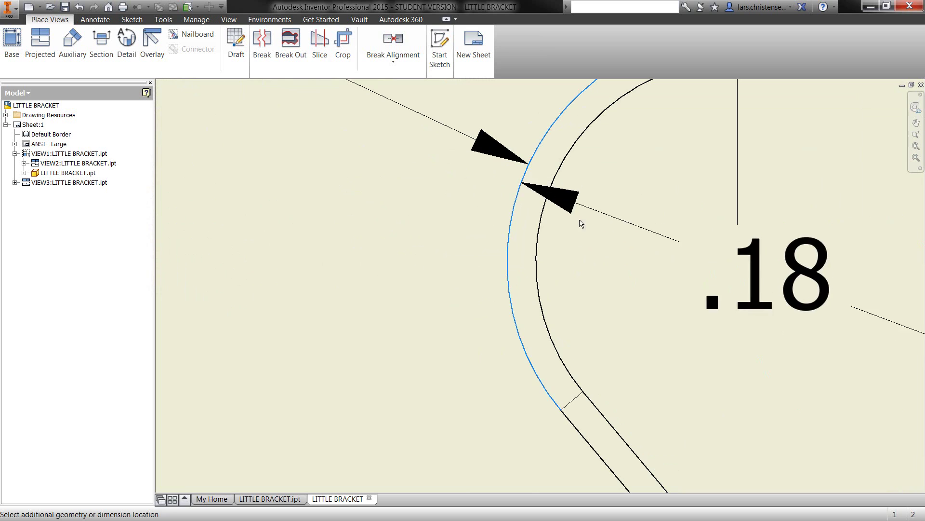
pyautogui.scroll(-3, 580, 222)
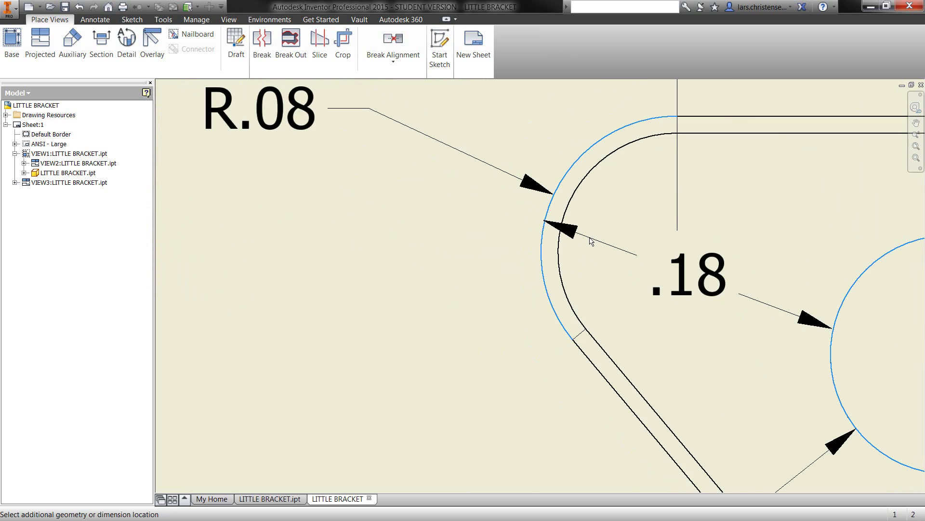
pyautogui.click(621, 247)
pyautogui.click(423, 288)
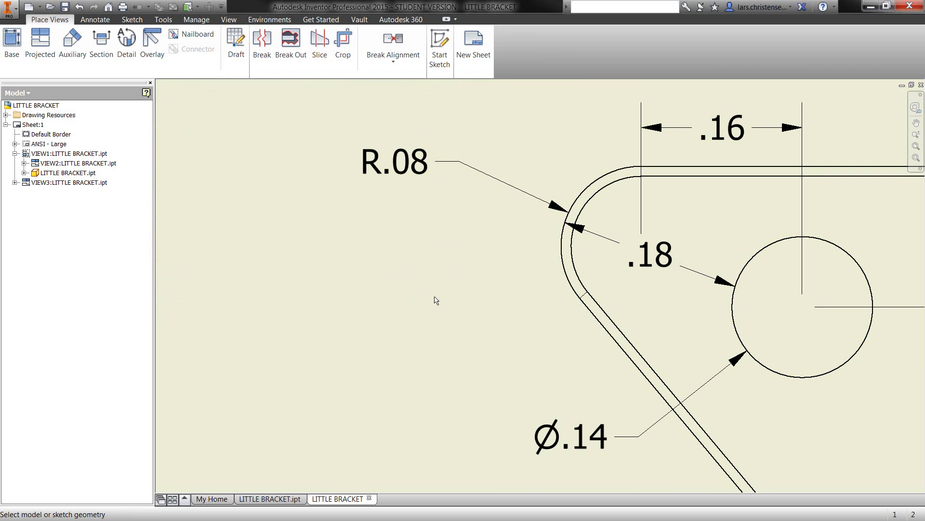
# Add a .24 dimension from the hole to the outer corner arc above the part
pyautogui.click(733, 326)
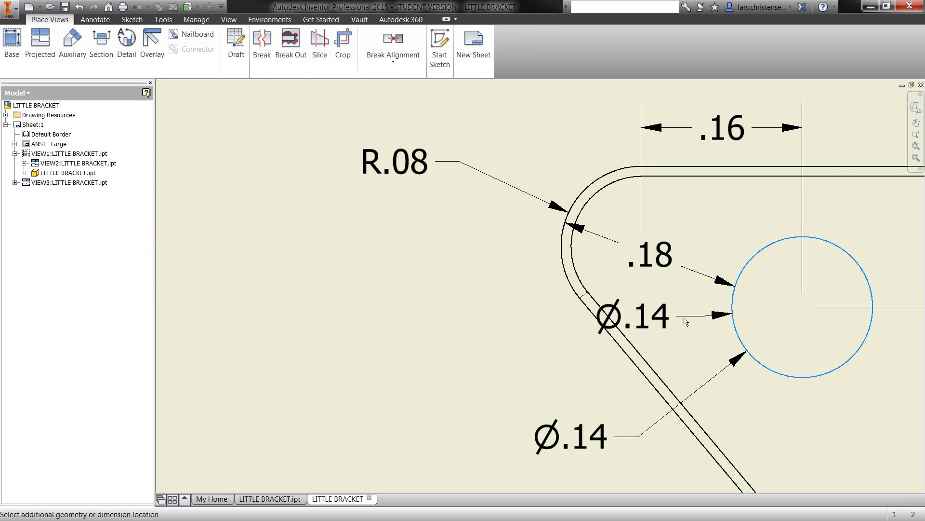
pyautogui.click(562, 253)
pyautogui.scroll(2, 579, 240)
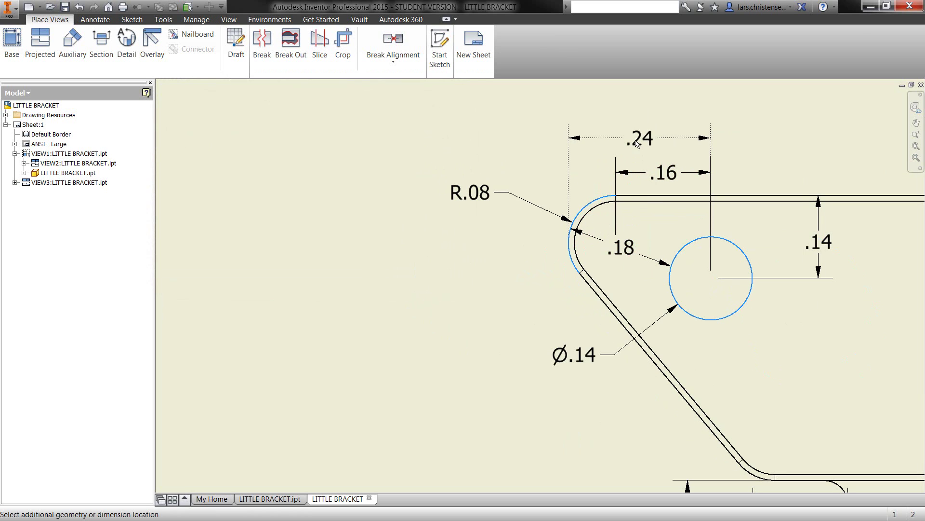
pyautogui.click(602, 138)
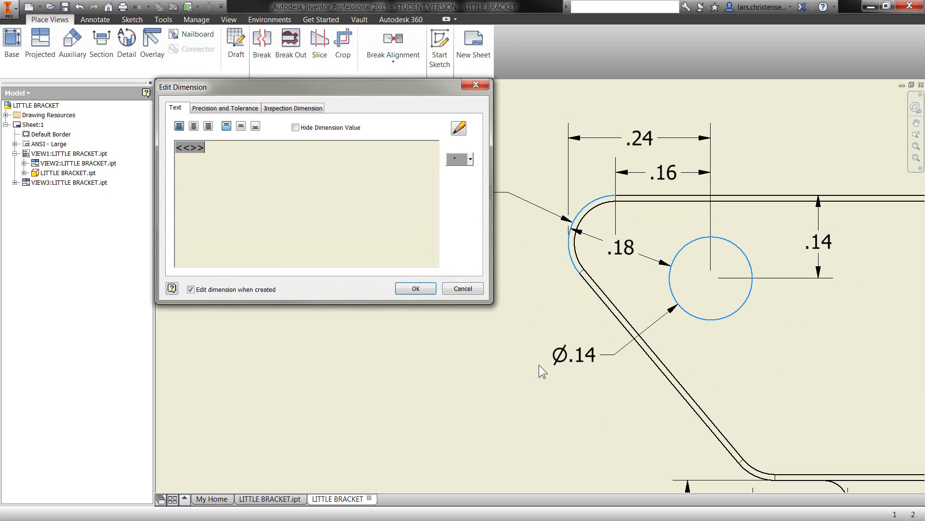
pyautogui.click(417, 288)
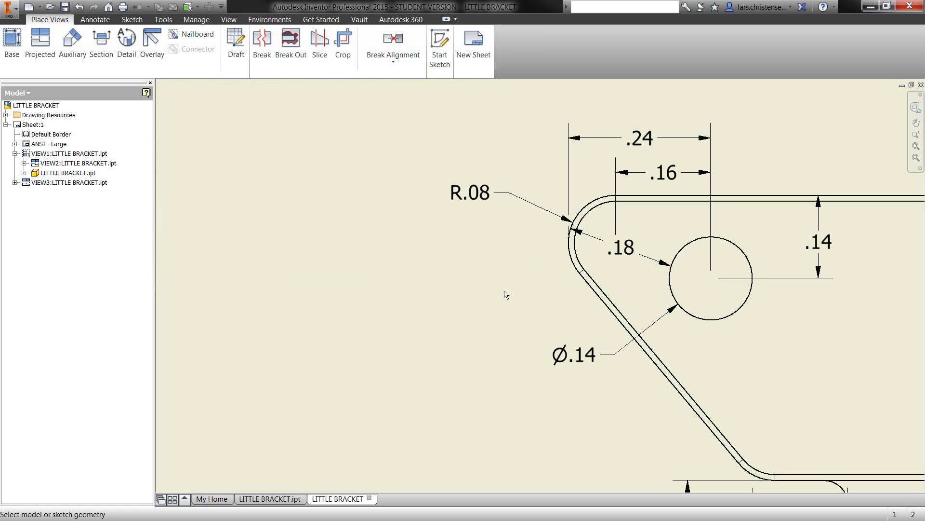
# Dimension .33 from the slanted and top edge intersection to the hole centre, above the .24
pyautogui.click(671, 292)
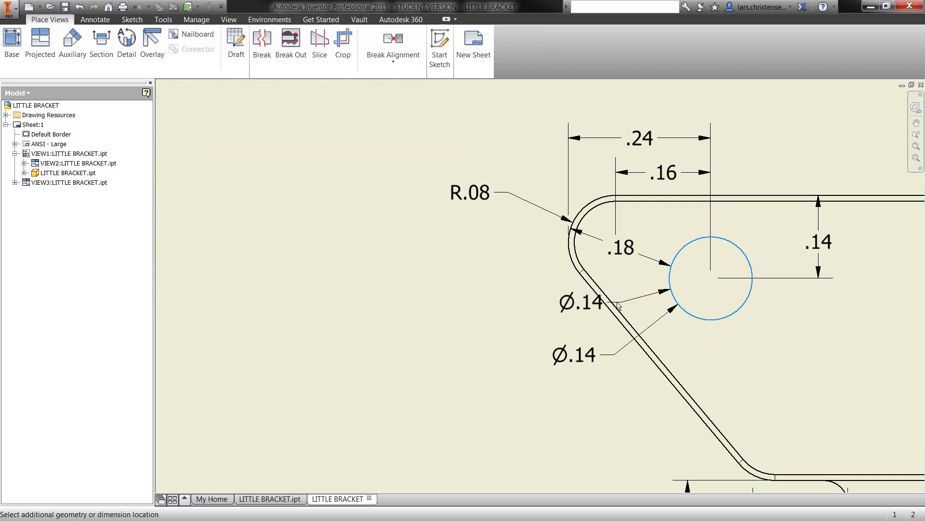
pyautogui.click(608, 309)
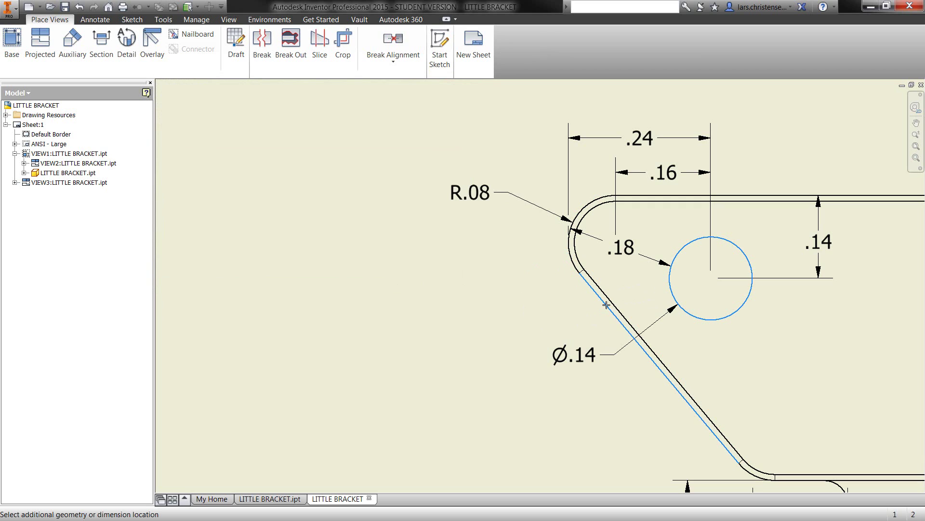
pyautogui.rightClick(642, 196)
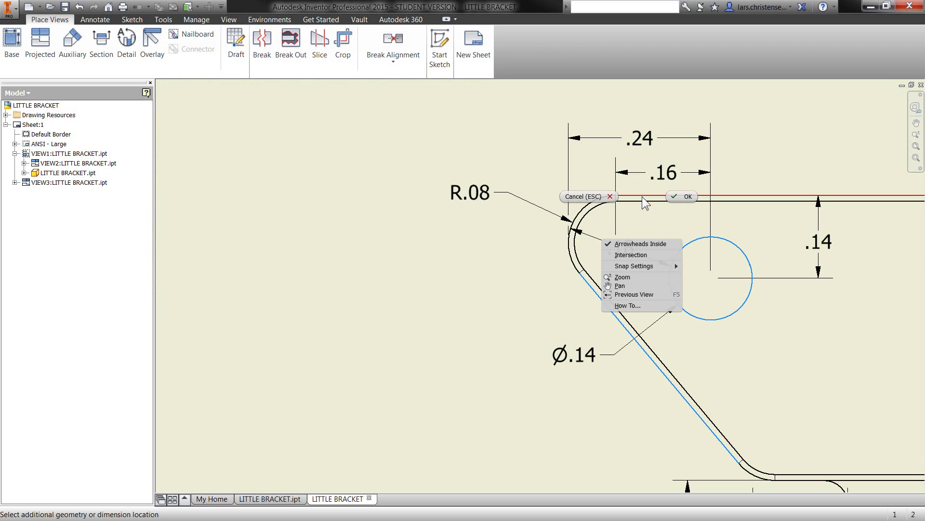
pyautogui.click(636, 254)
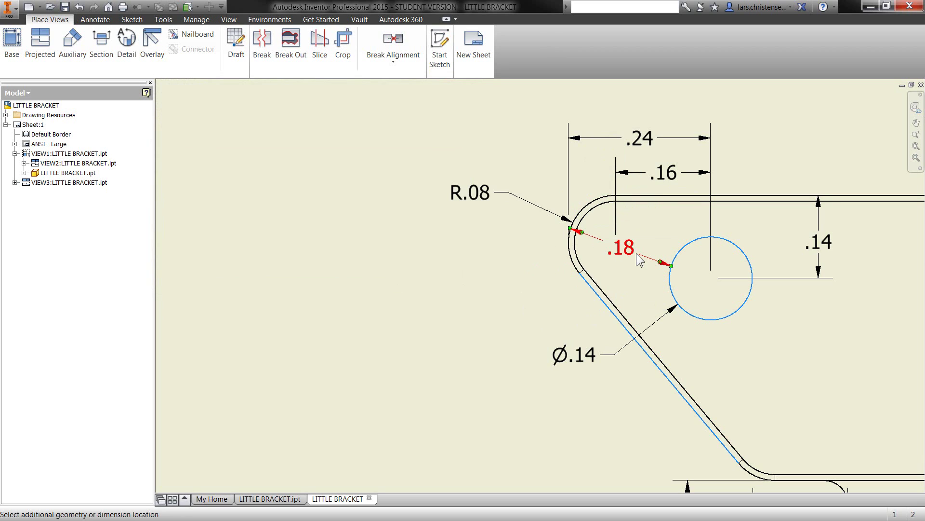
pyautogui.click(636, 251)
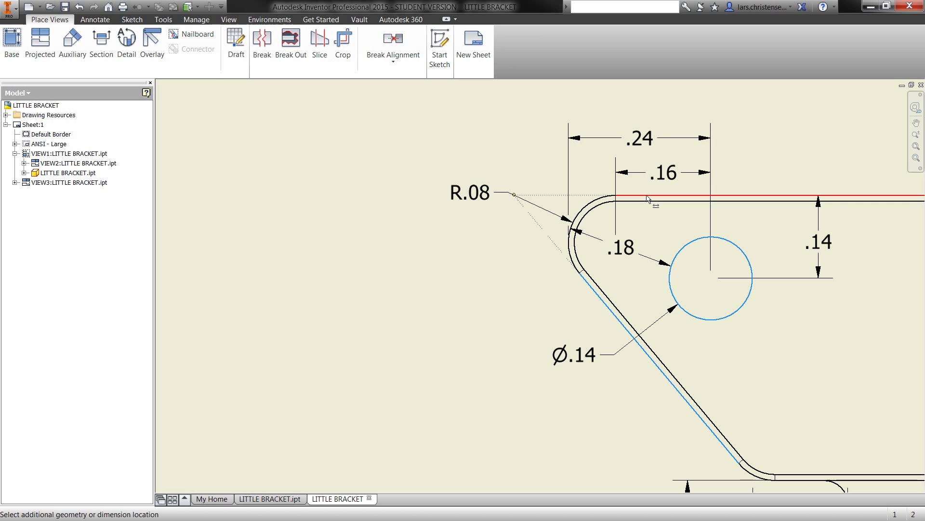
pyautogui.click(647, 198)
pyautogui.click(644, 124)
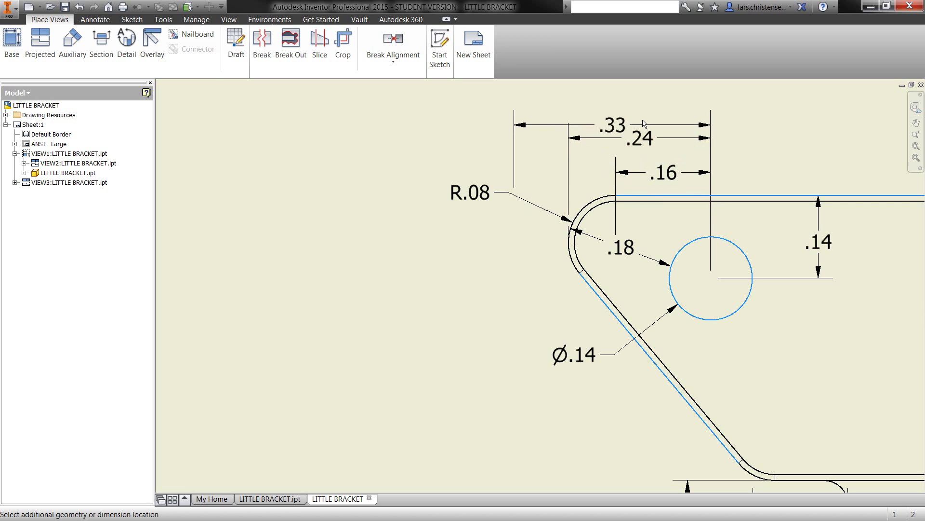
pyautogui.click(643, 114)
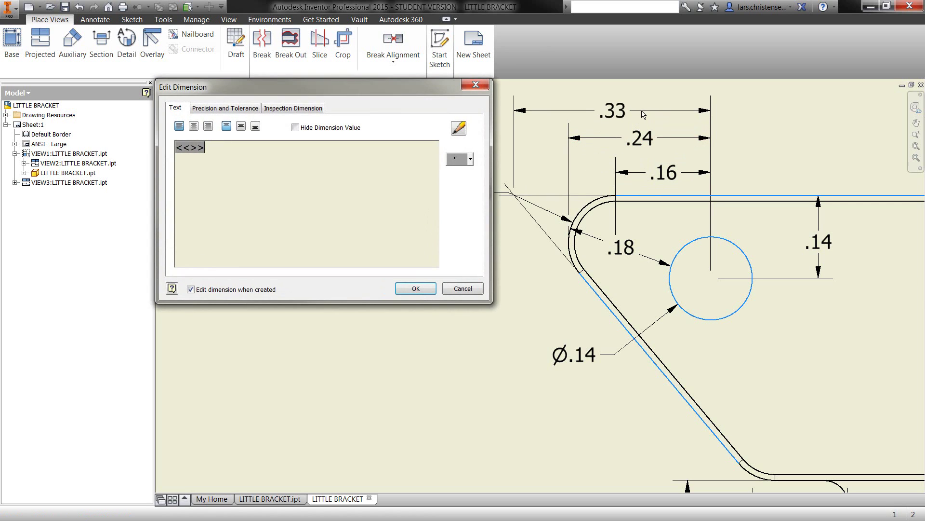
pyautogui.click(415, 288)
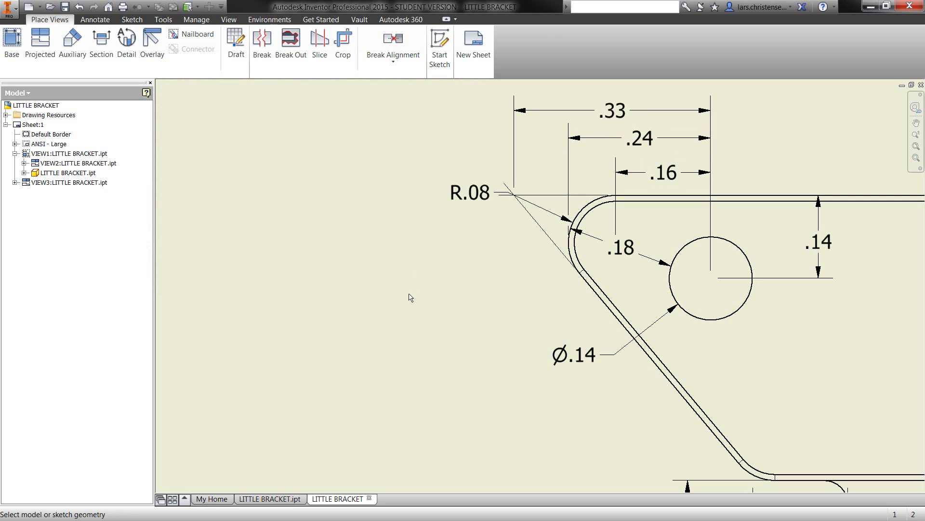
pyautogui.press('Escape')
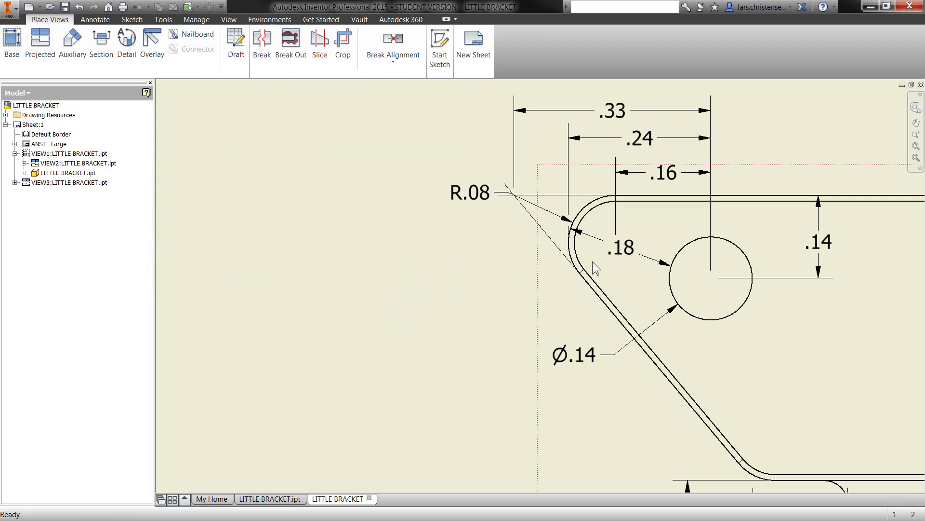
pyautogui.click(624, 253)
pyautogui.press('Delete')
pyautogui.click(664, 176)
pyautogui.press('Delete')
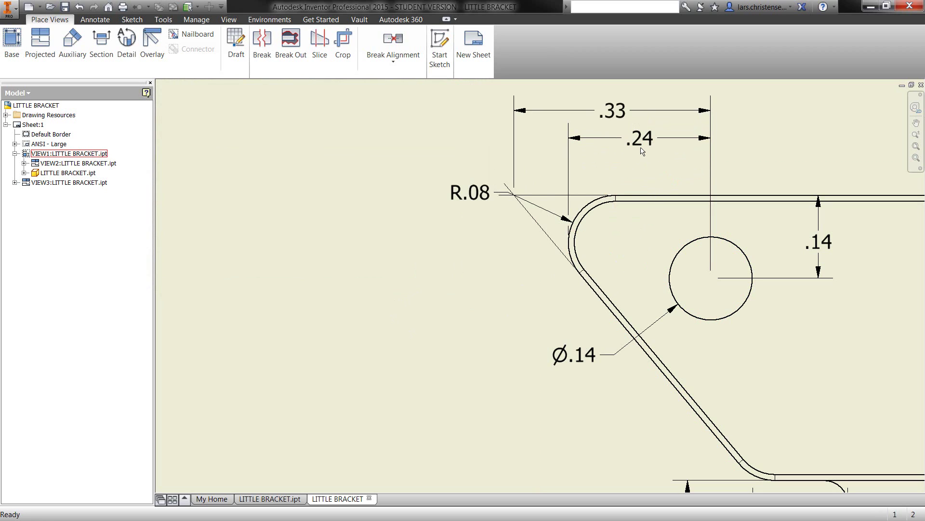
pyautogui.click(641, 150)
pyautogui.press('Delete')
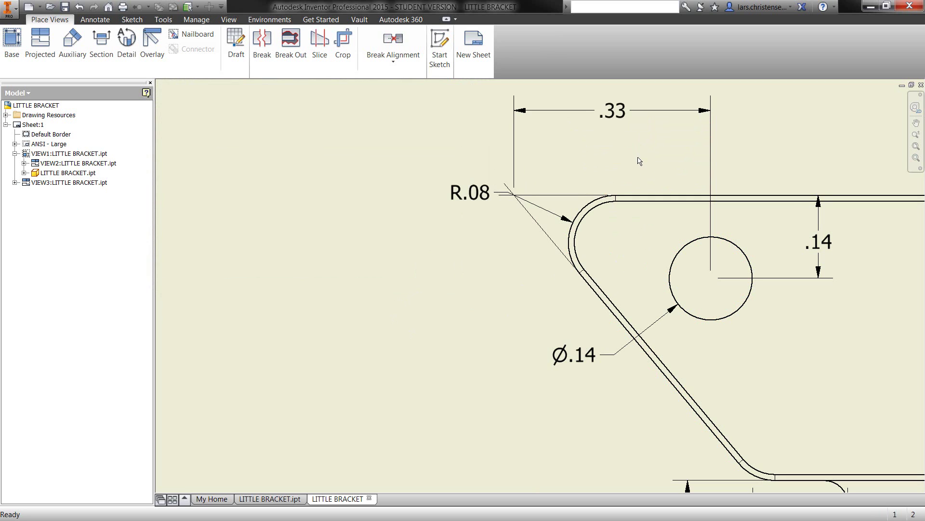
pyautogui.press('Home')
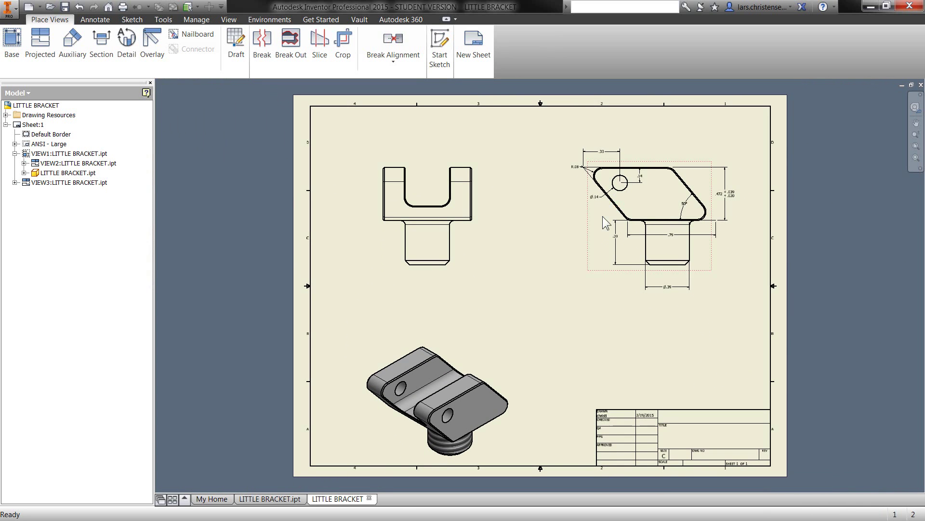
pyautogui.scroll(3, 490, 207)
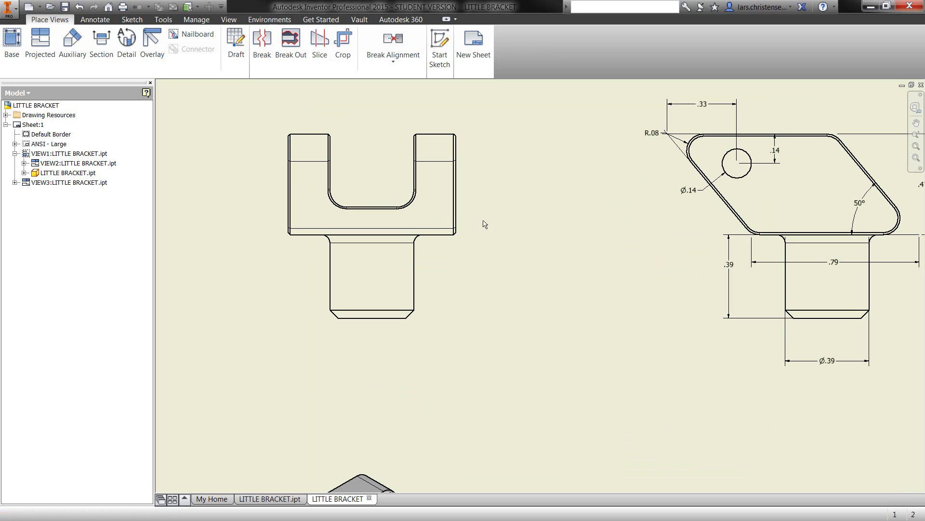
# Retrieve .39, R.04, R.08 and .79 onto the front view, placing .79 below it
pyautogui.rightClick(424, 303)
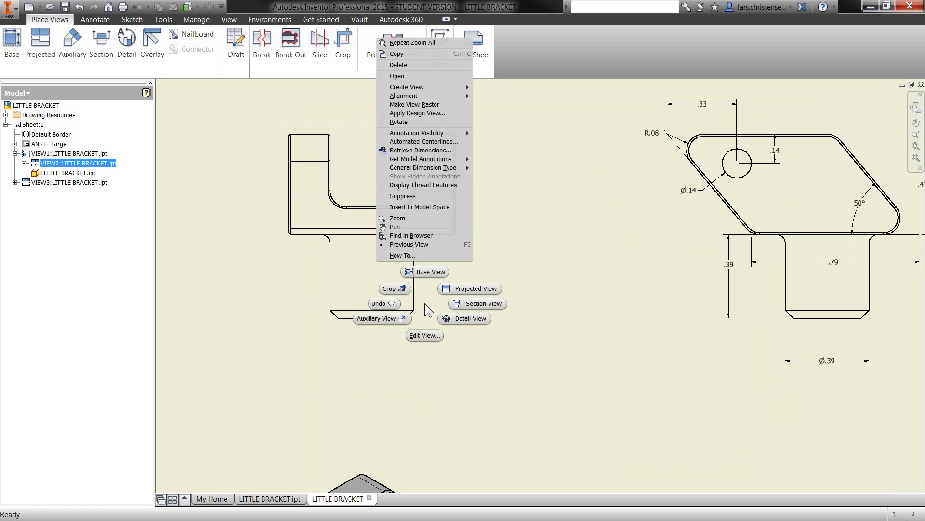
pyautogui.click(418, 150)
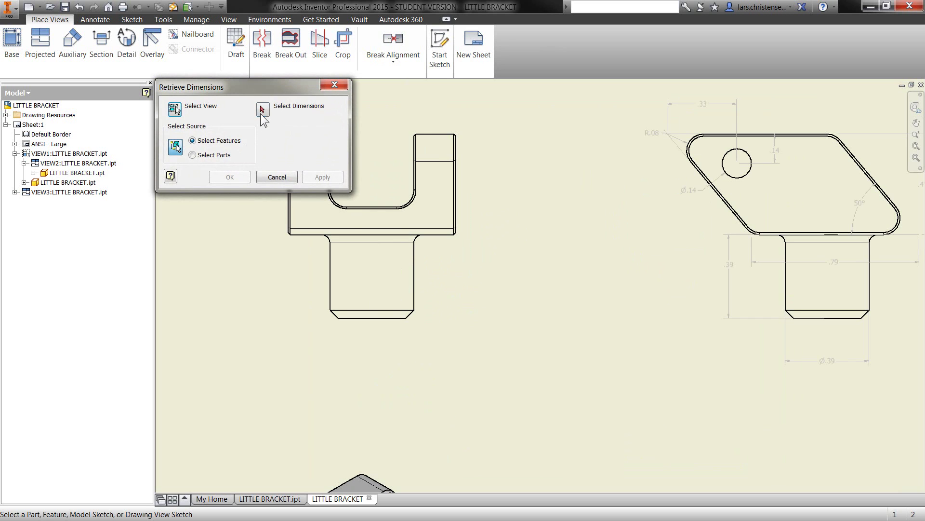
pyautogui.click(418, 147)
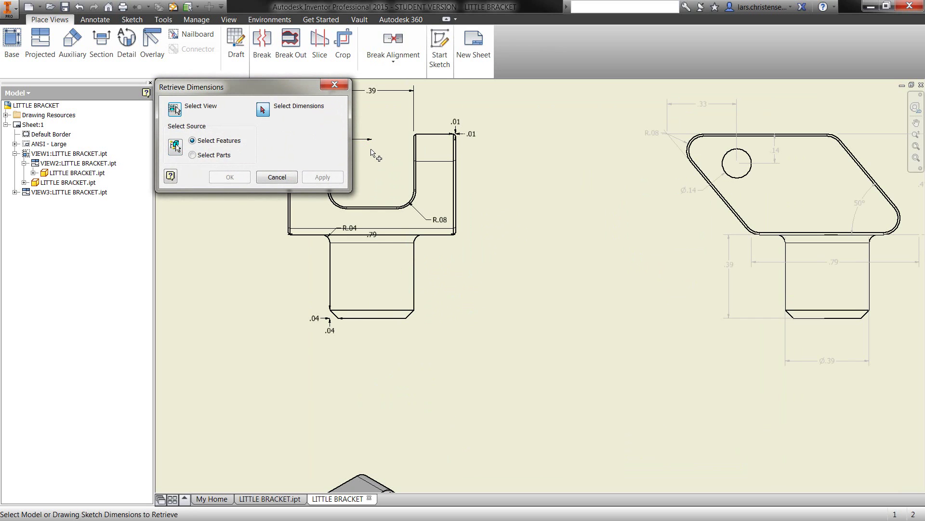
pyautogui.scroll(-2, 375, 154)
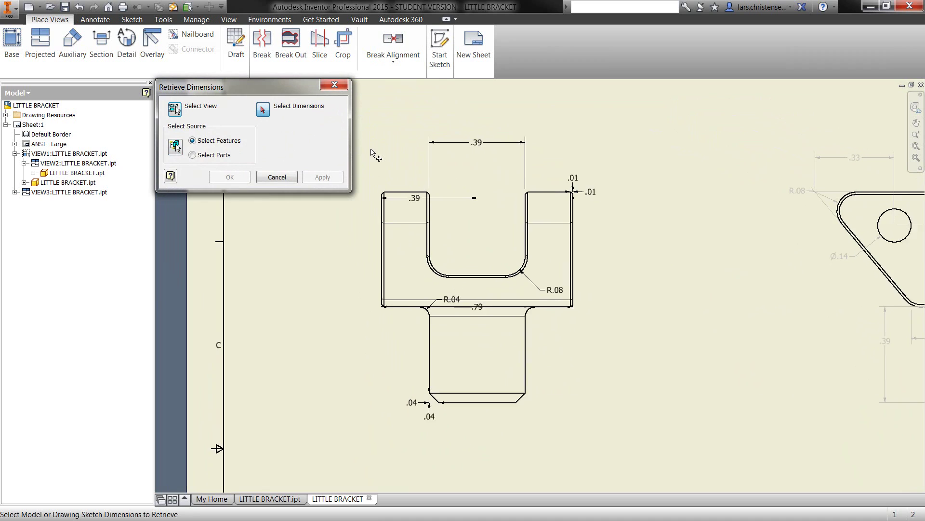
pyautogui.click(482, 148)
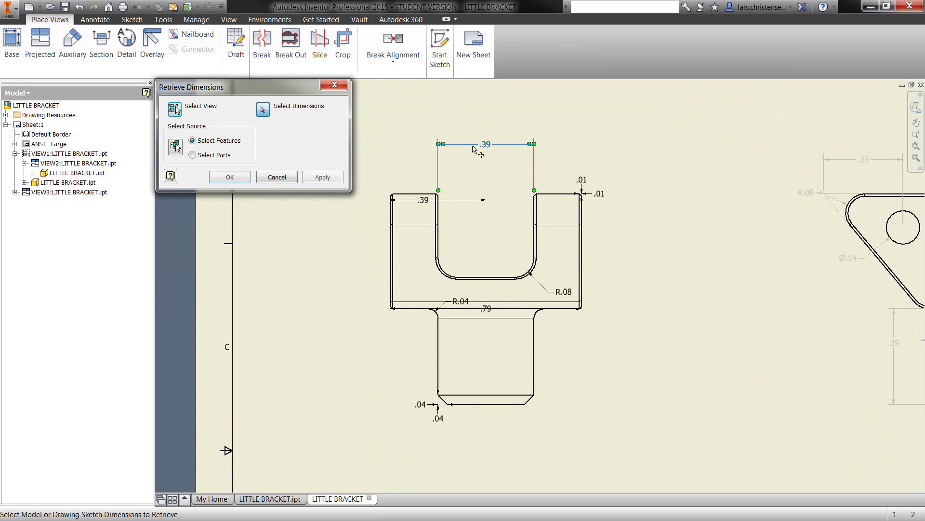
pyautogui.click(461, 302)
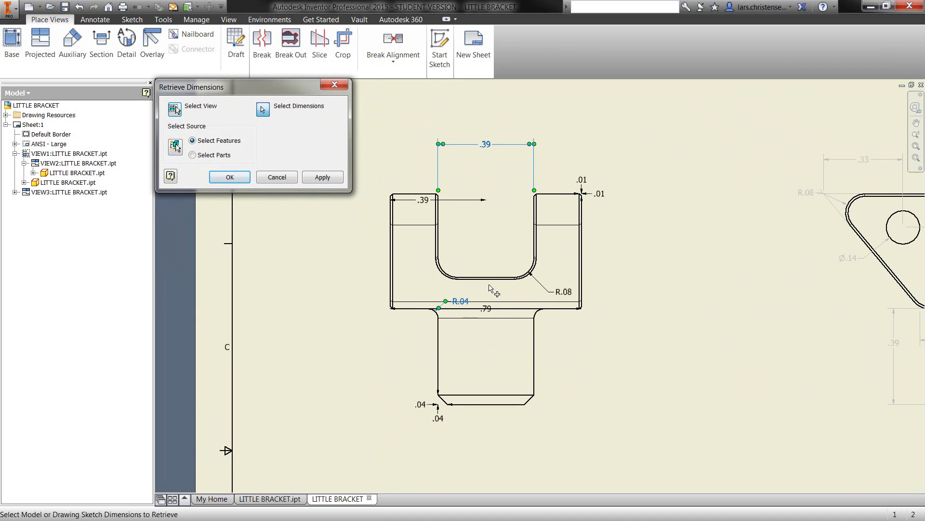
pyautogui.click(560, 295)
pyautogui.click(488, 312)
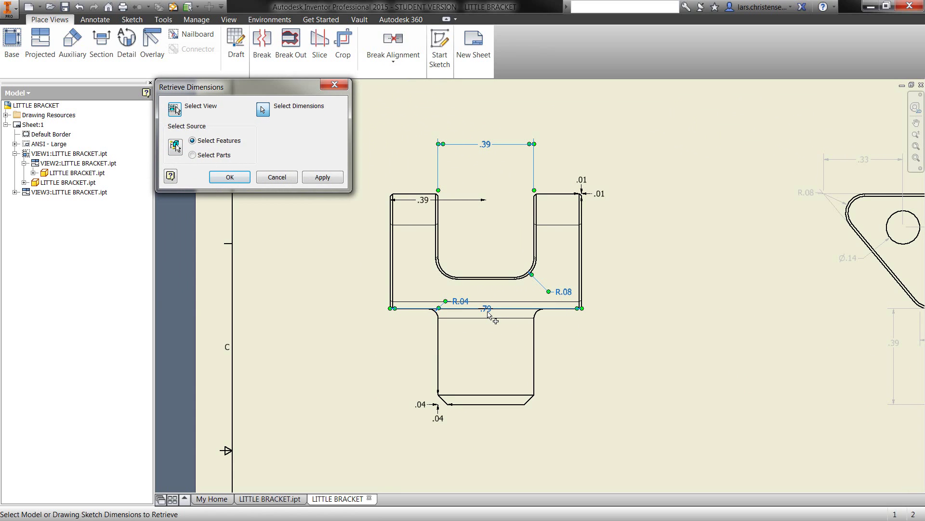
pyautogui.rightClick(488, 314)
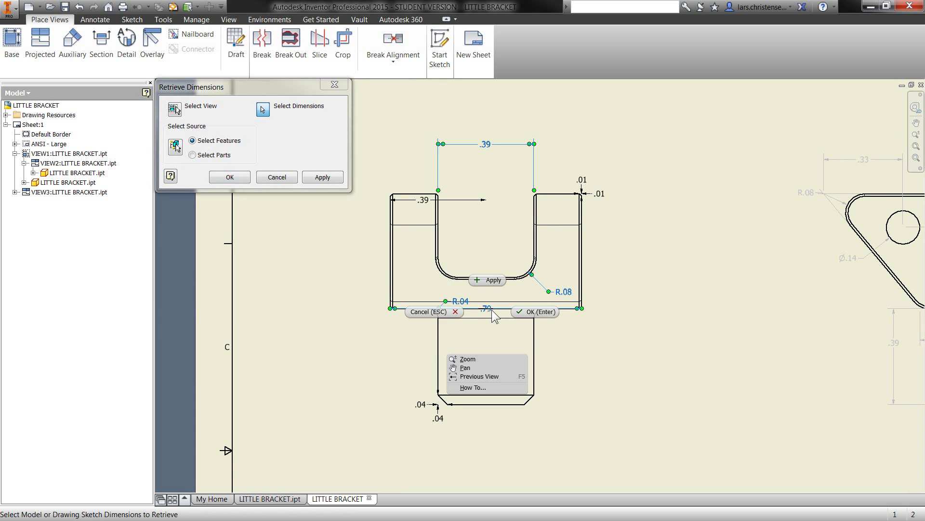
pyautogui.click(525, 321)
pyautogui.moveTo(496, 323); pyautogui.dragTo(487, 453)
pyautogui.click(337, 346)
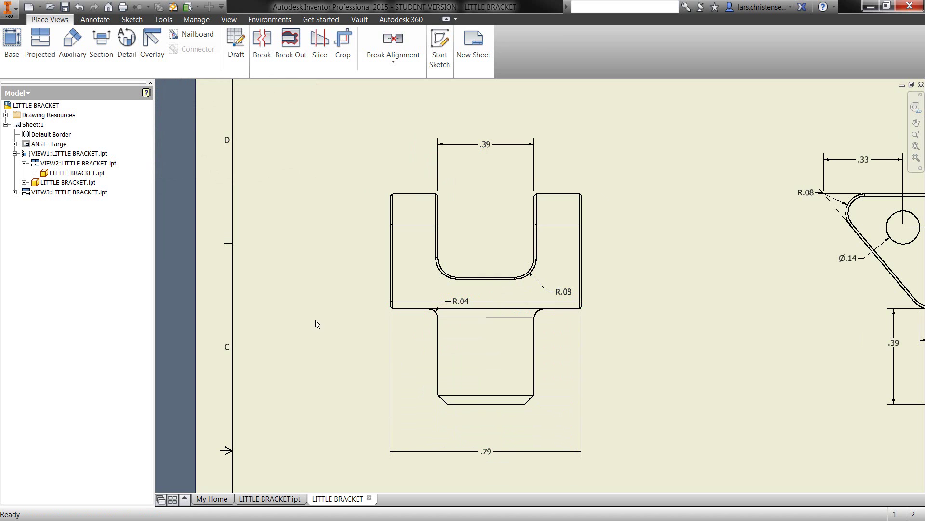
# Delete the side view's .39 and retrieve the front view's .39 shaft height, placed to the left
pyautogui.scroll(-2, 316, 323)
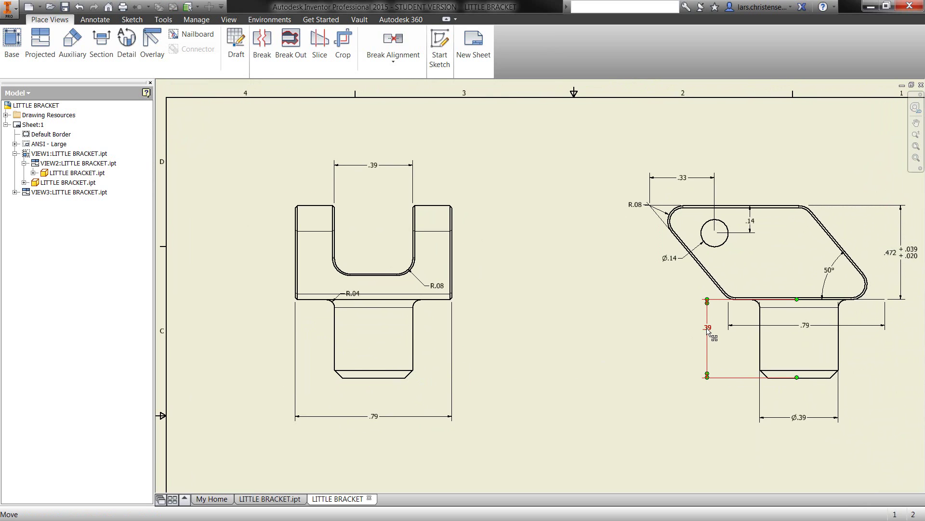
pyautogui.press('Delete')
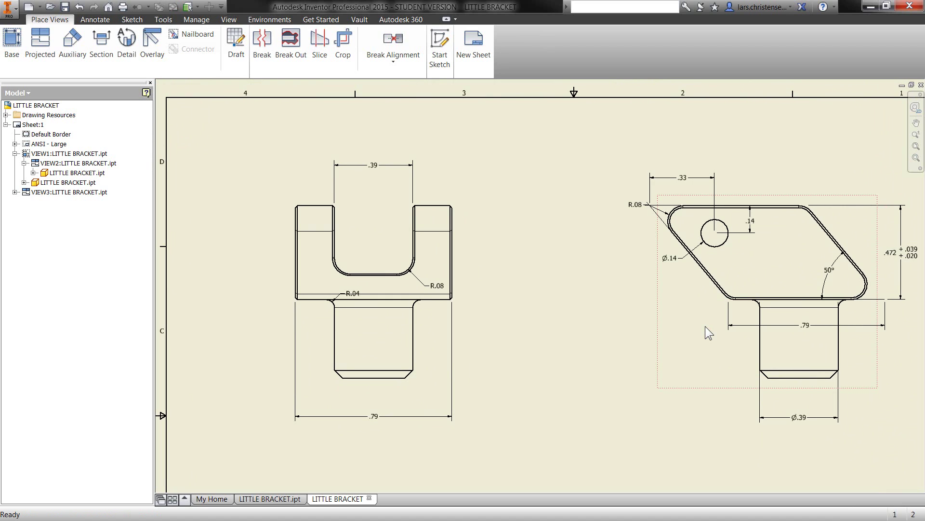
pyautogui.rightClick(434, 349)
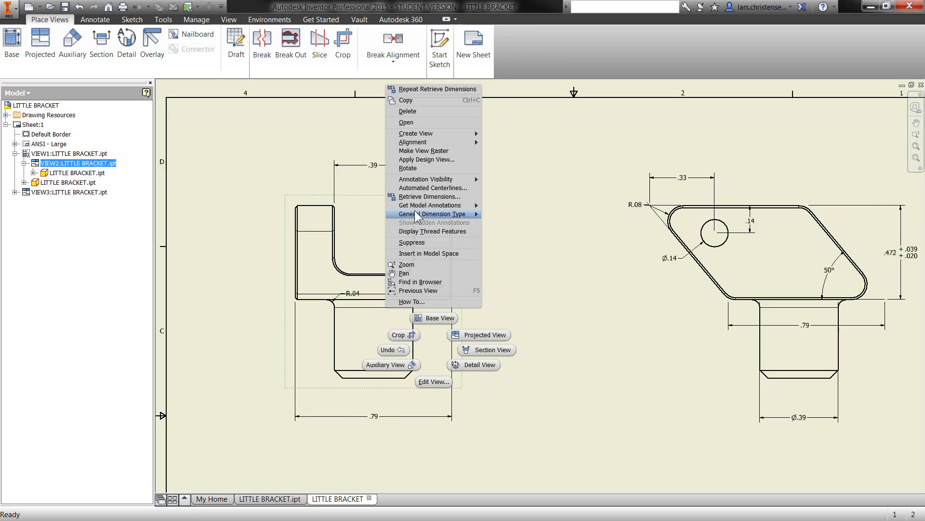
pyautogui.click(414, 197)
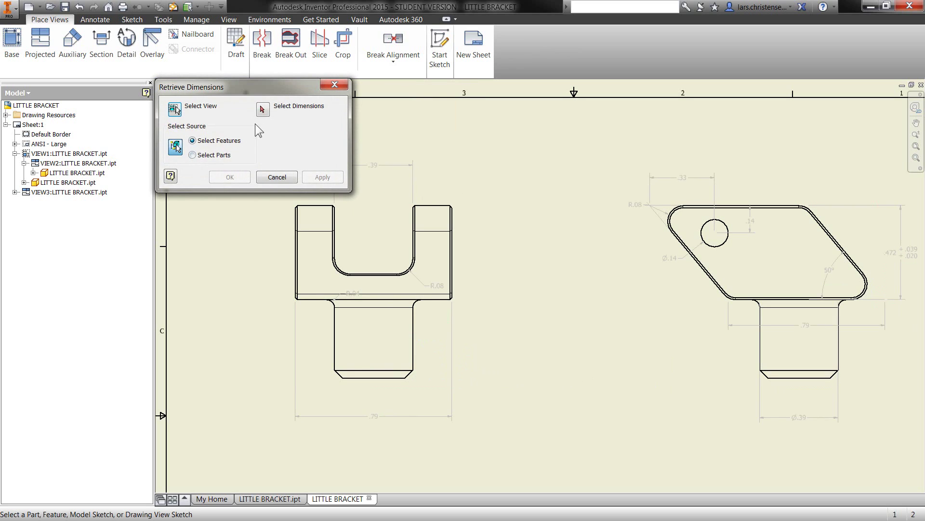
pyautogui.click(263, 110)
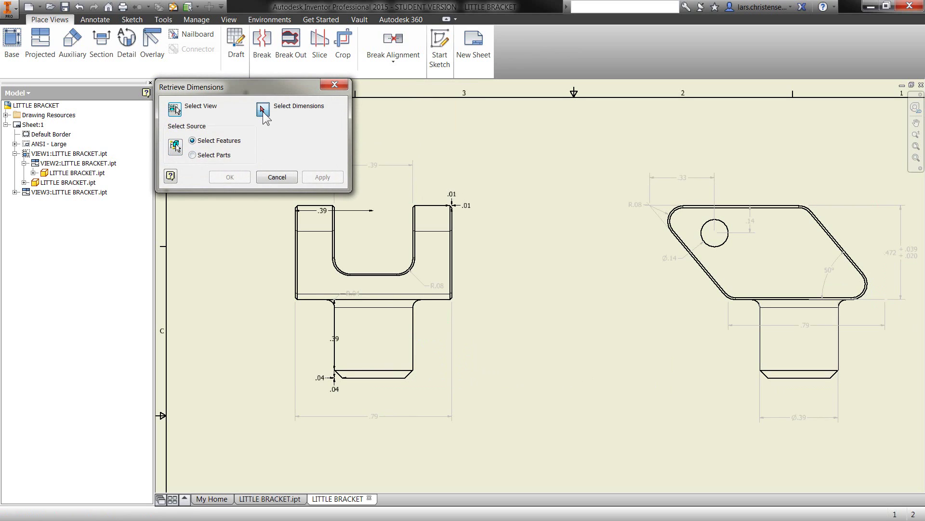
pyautogui.click(333, 340)
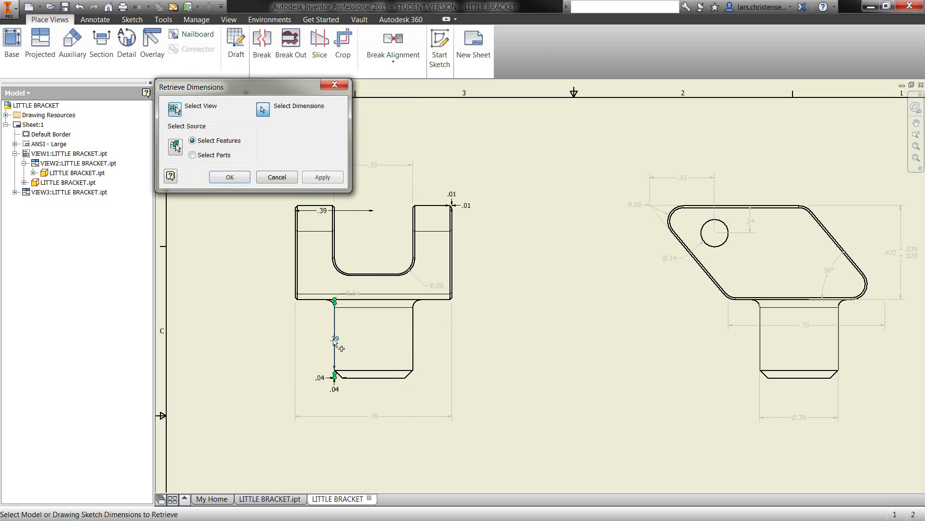
pyautogui.rightClick(334, 339)
pyautogui.click(371, 340)
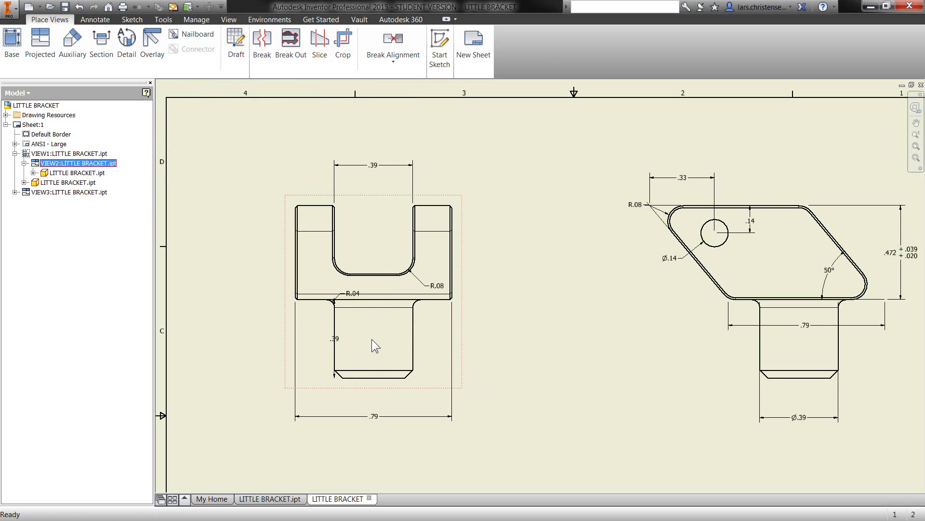
pyautogui.moveTo(334, 340); pyautogui.dragTo(309, 339)
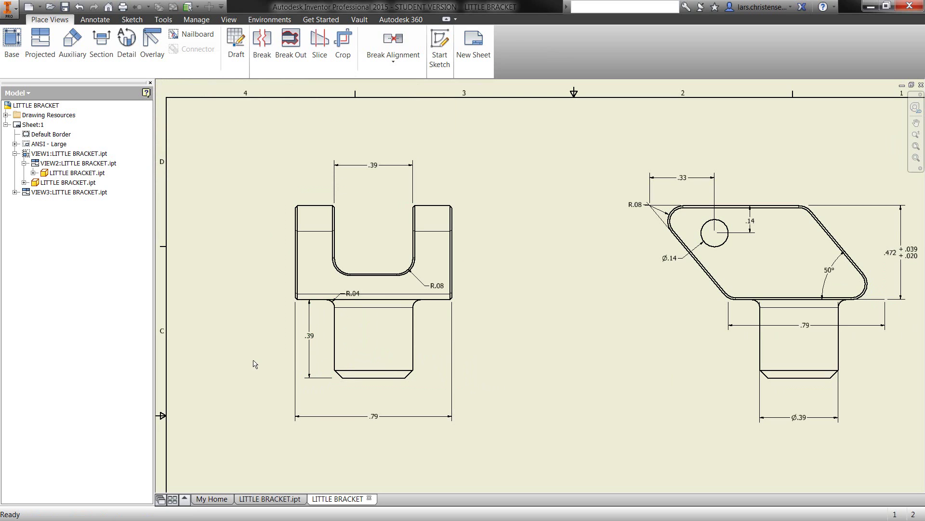
pyautogui.press('Home')
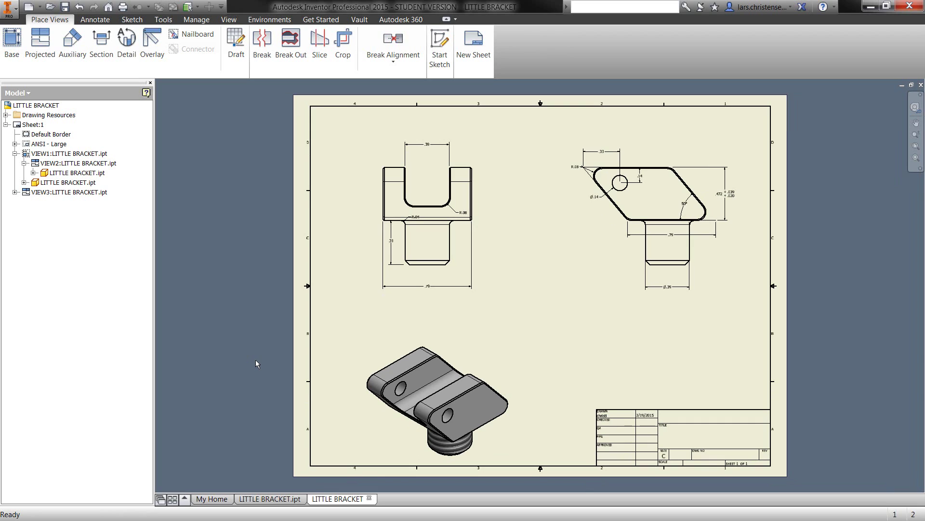
pyautogui.click(156, 21)
pyautogui.click(131, 49)
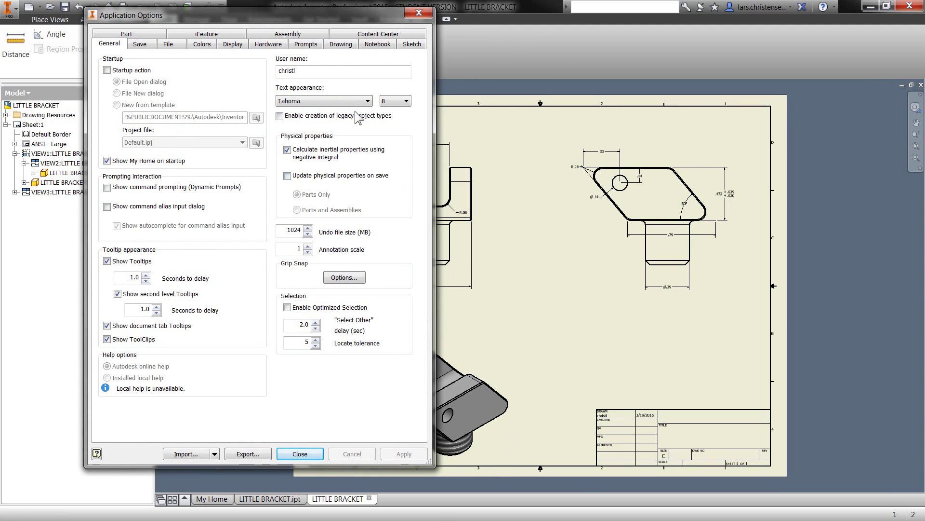
pyautogui.click(339, 45)
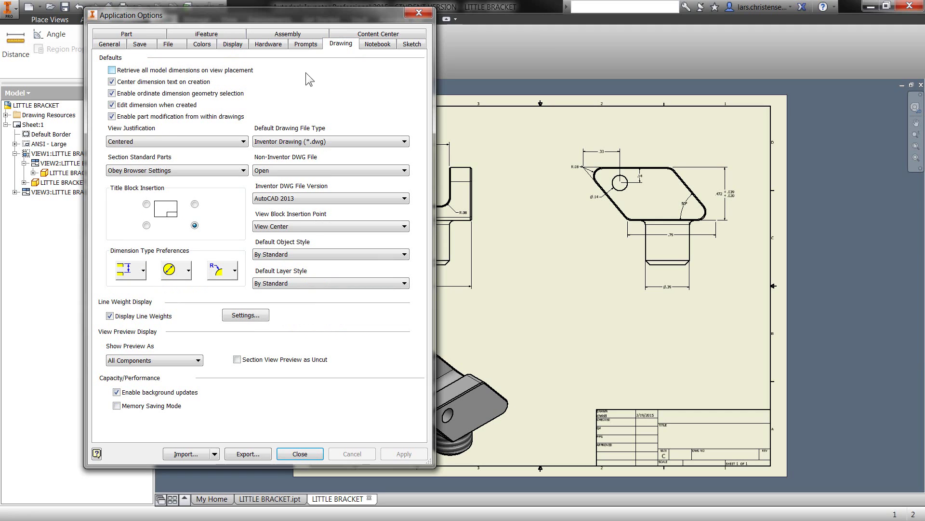
pyautogui.click(318, 454)
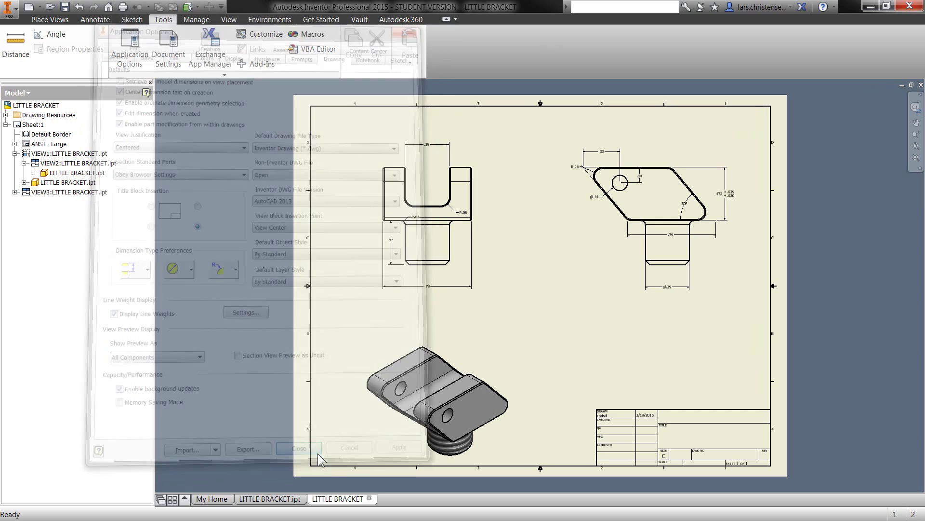
# Begin a new base view, VIEW4 at 5 : 1 scale, showing its display options
pyautogui.rightClick(550, 306)
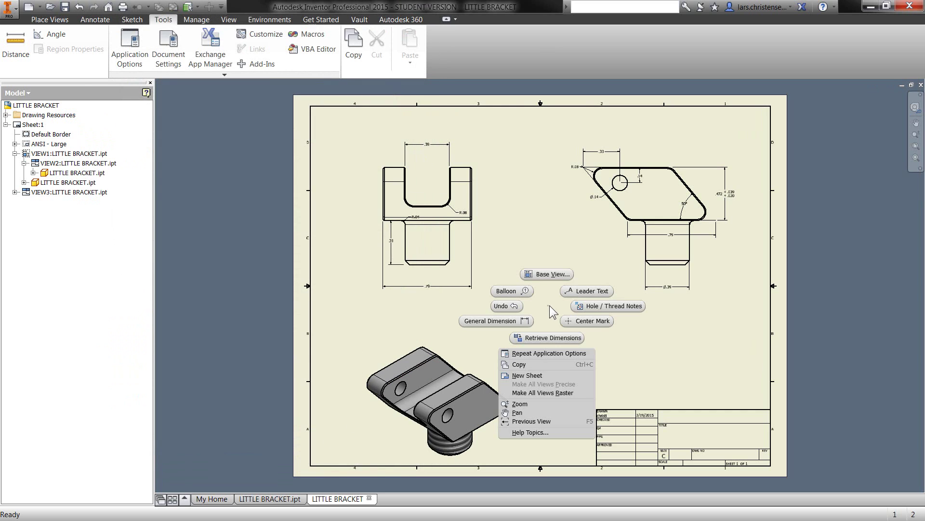
pyautogui.click(551, 278)
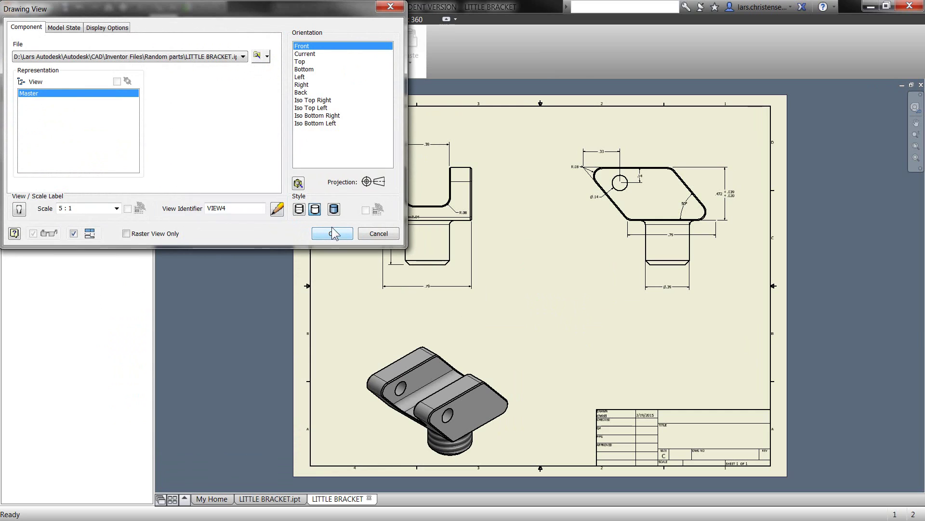
pyautogui.click(122, 29)
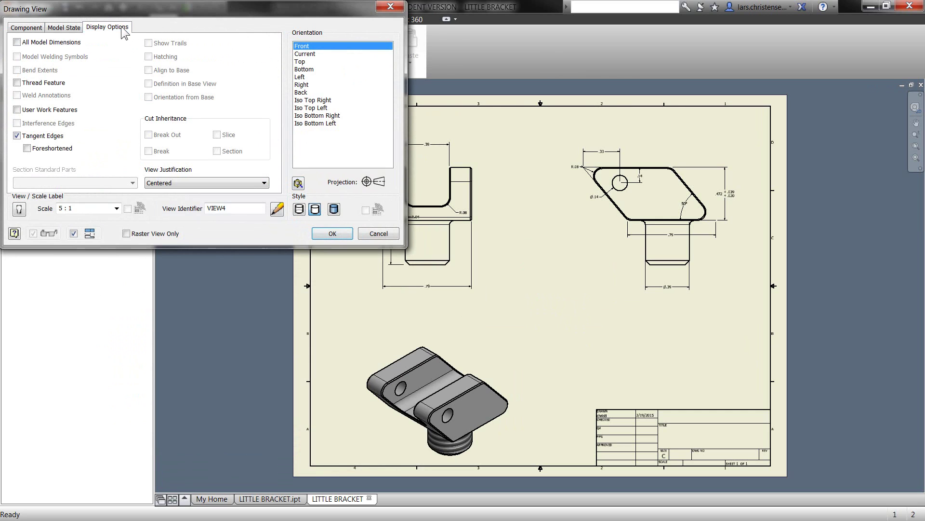